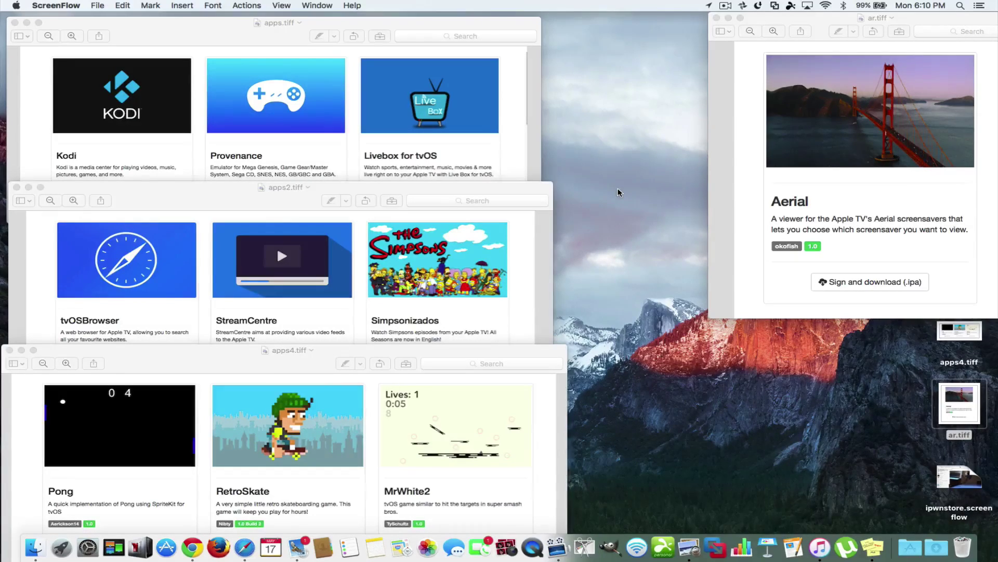
Move from the Preview screenshots to the full-screen Chrome space showing the iPwnStore tvOS subscription
key("ctrl+Up")
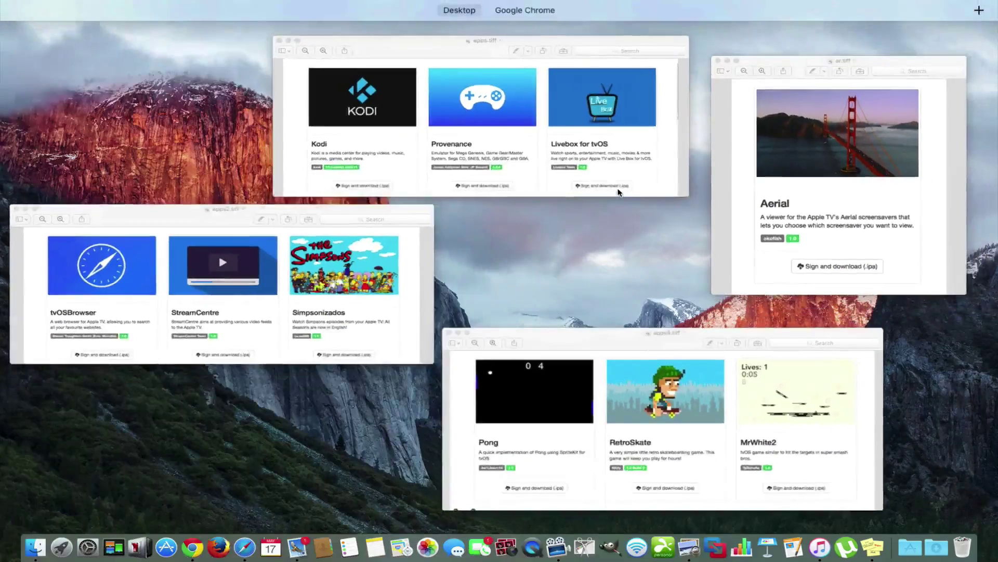
key("ctrl+Right")
scroll(274, 92, "up", 3)
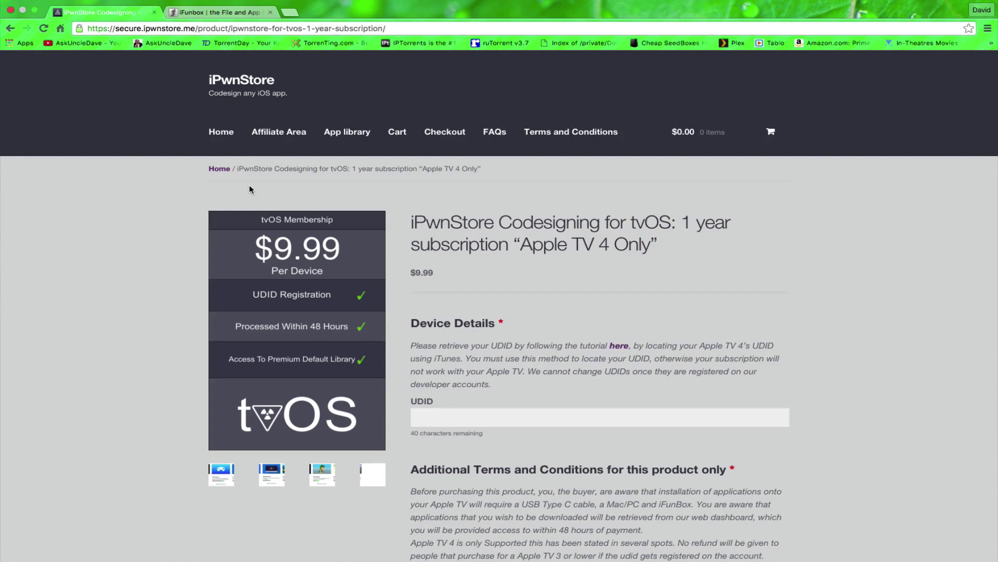
left_click(217, 15)
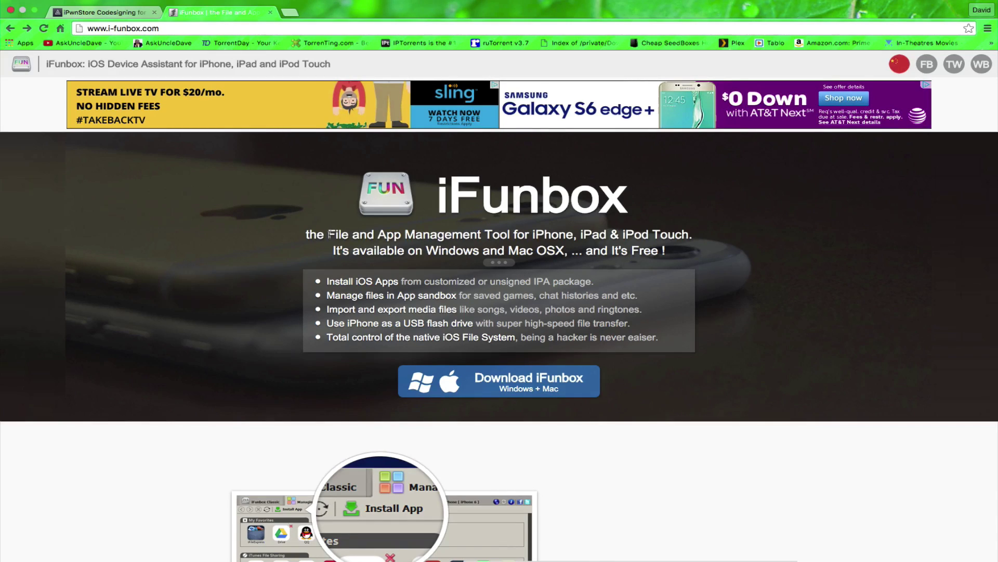
Look over the $9.99 tvOS 1-year subscription product page, ending back at its top
left_click(112, 12)
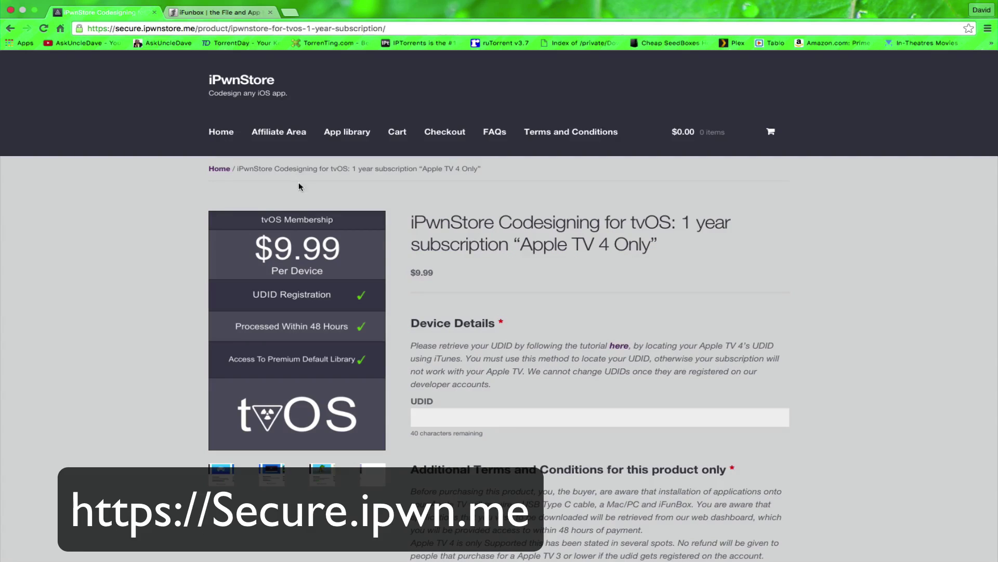
scroll(469, 336, "down", 5)
scroll(470, 338, "down", 3)
scroll(470, 338, "up", 10)
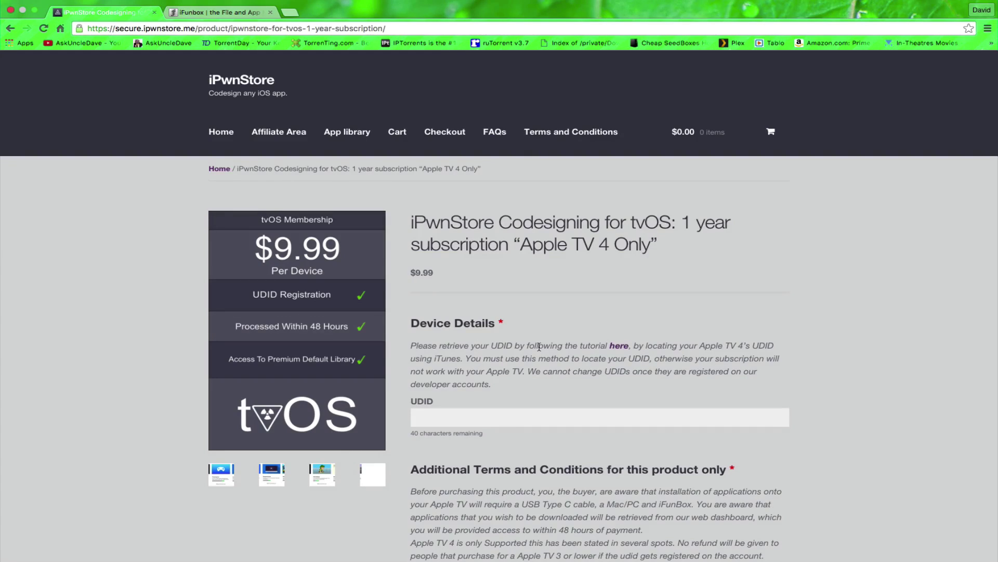
scroll(539, 346, "down", 5)
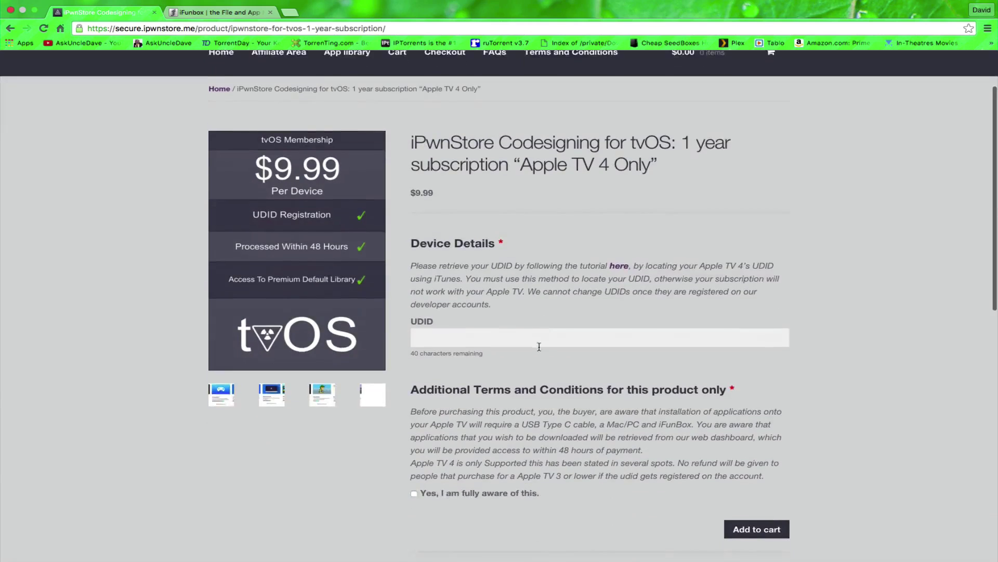
scroll(539, 347, "up", 4)
scroll(539, 347, "up", 1)
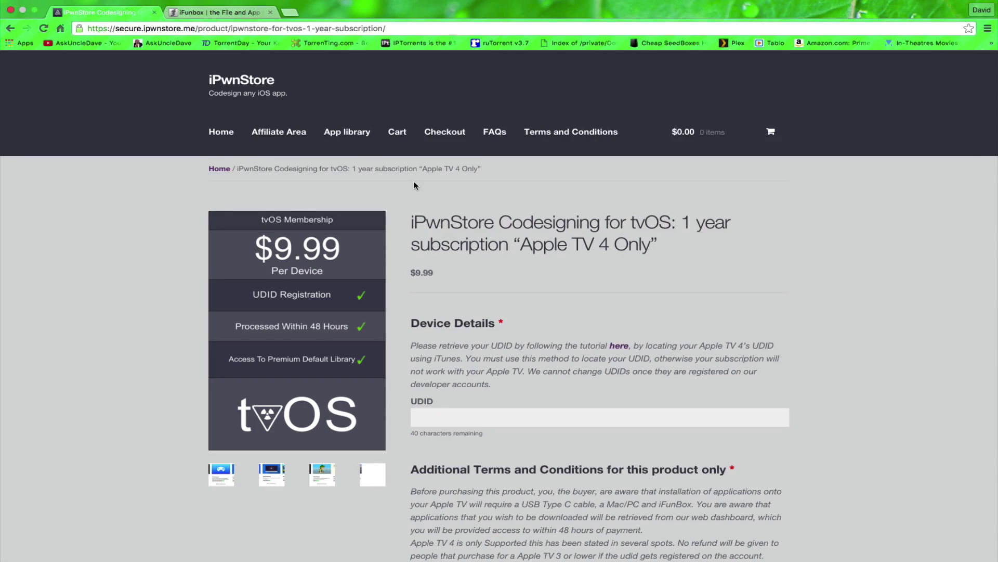
Switch to the Desktop space and bring the apps2.tiff screenshot window forward
key("ctrl+Up")
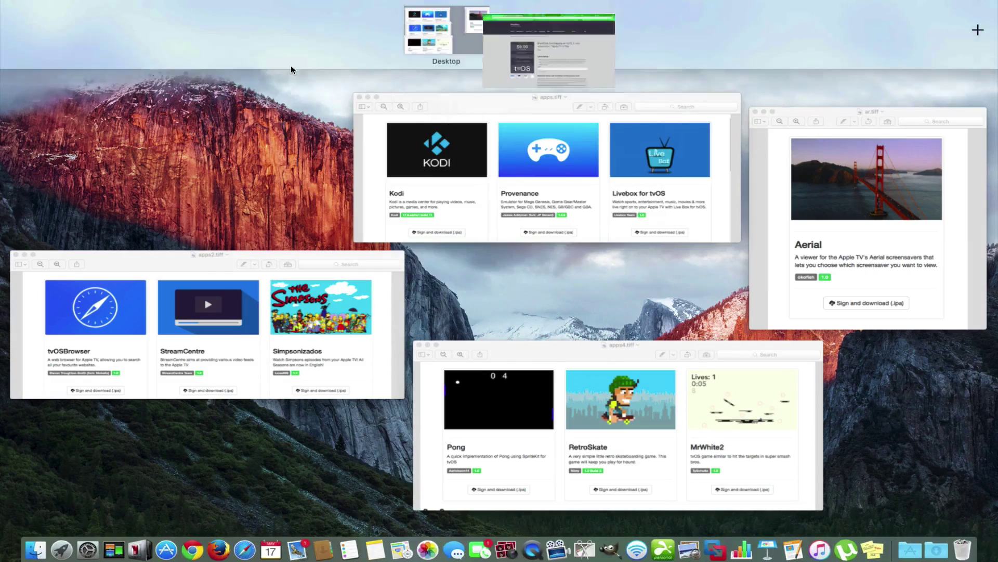
left_click(434, 44)
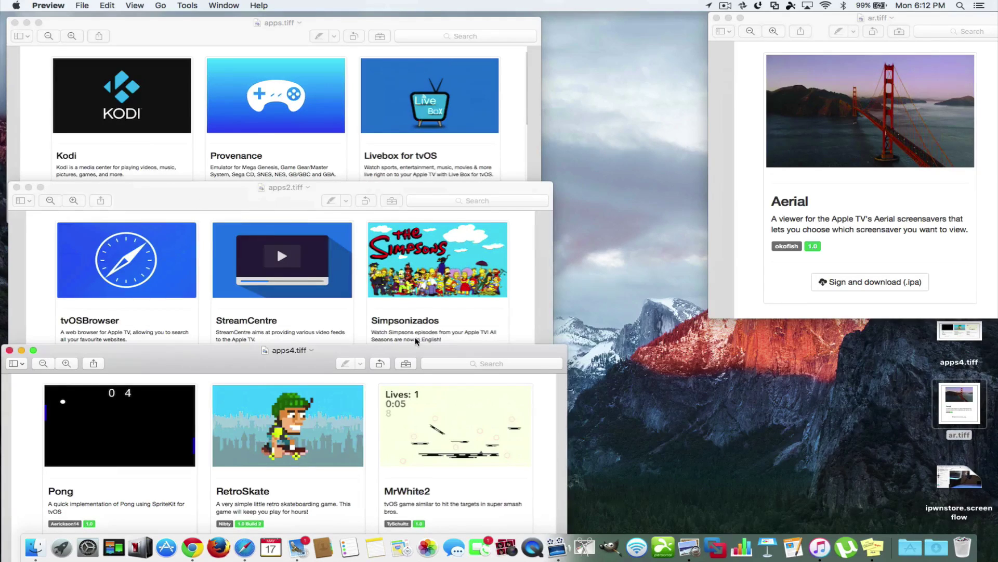
left_click(283, 194)
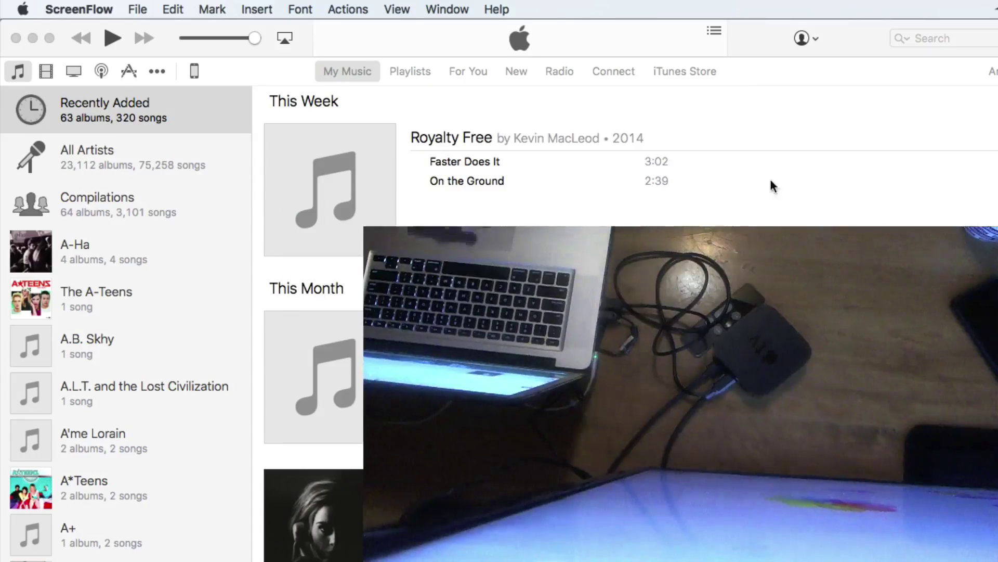
Open the Apple TV summary and cycle the Serial Number readout through ECID to UDID
left_click(194, 71)
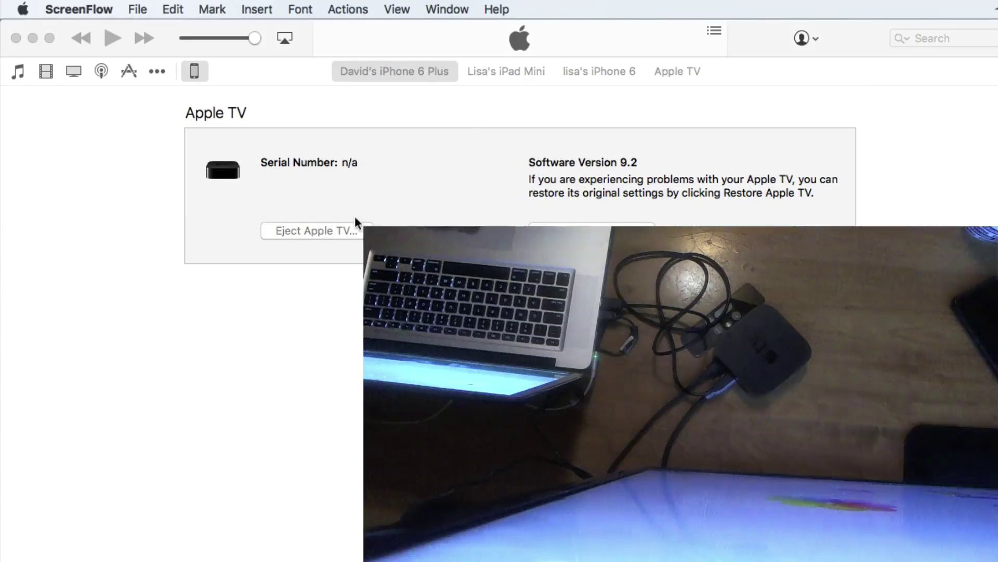
left_click(352, 162)
left_click(354, 162)
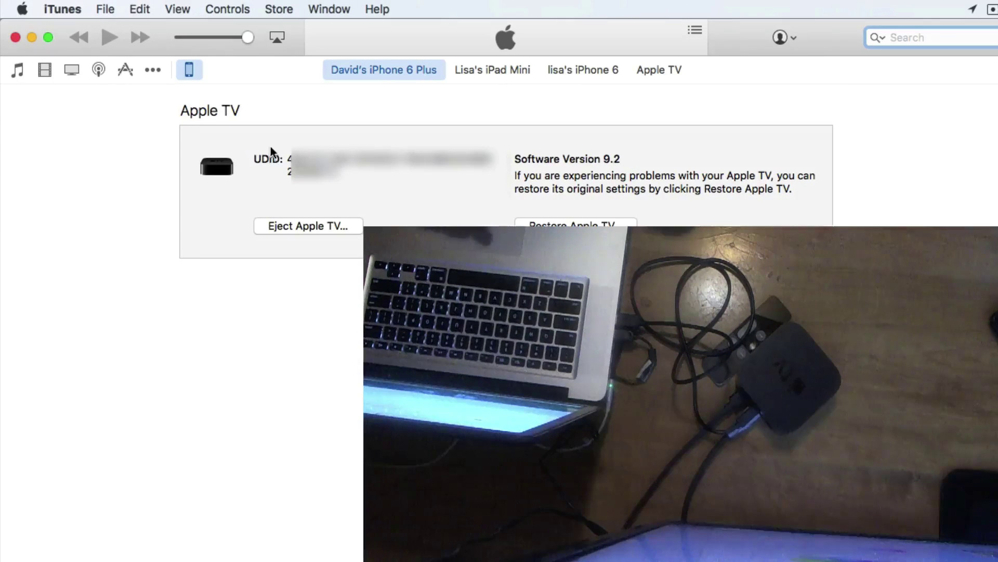
left_click(342, 157)
left_click(342, 158)
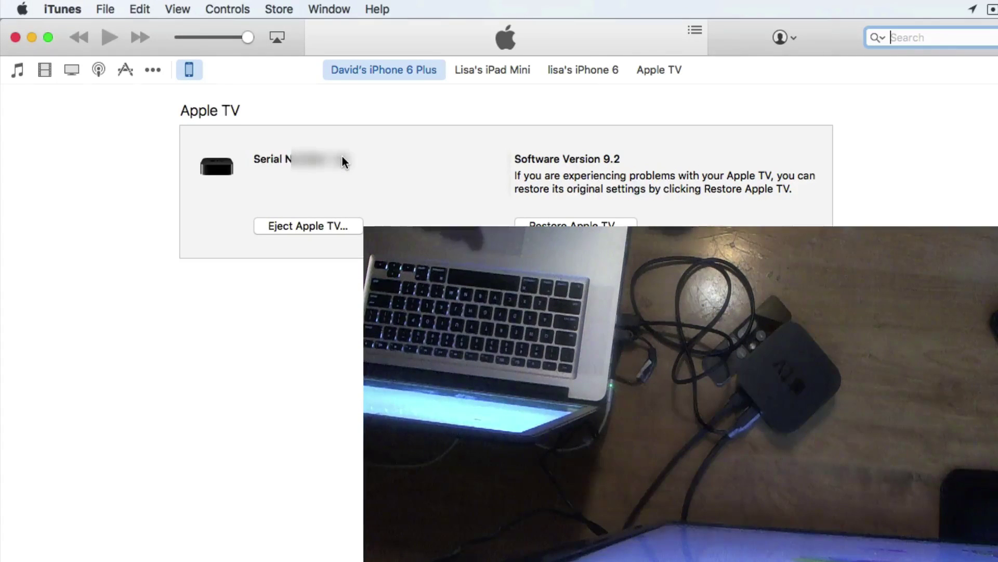
left_click(342, 157)
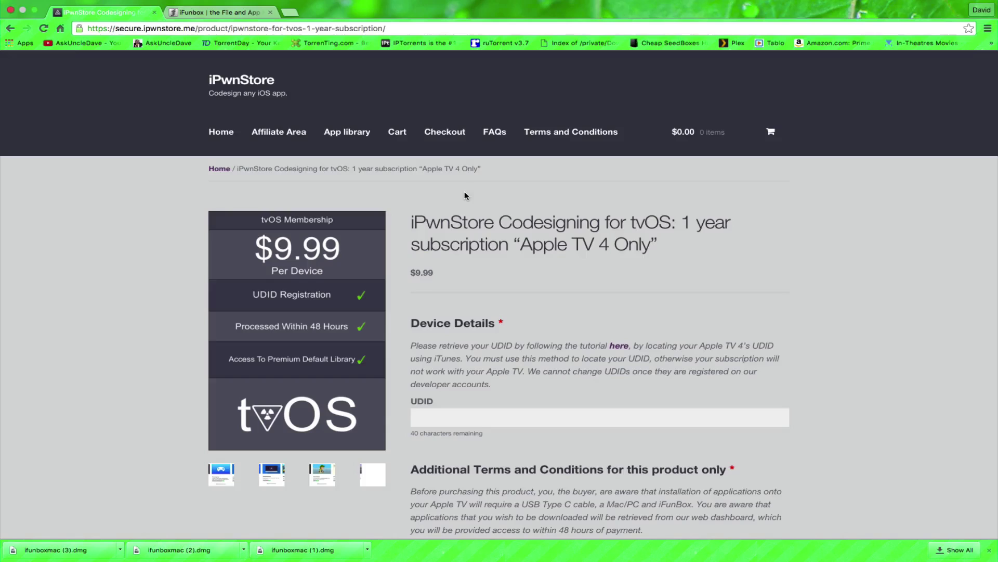
Download iFunbox v1.8 for Mac from the iFunbox site, then launch iFunBox.app from Applications
mouse_move(213, 4)
left_click(210, 26)
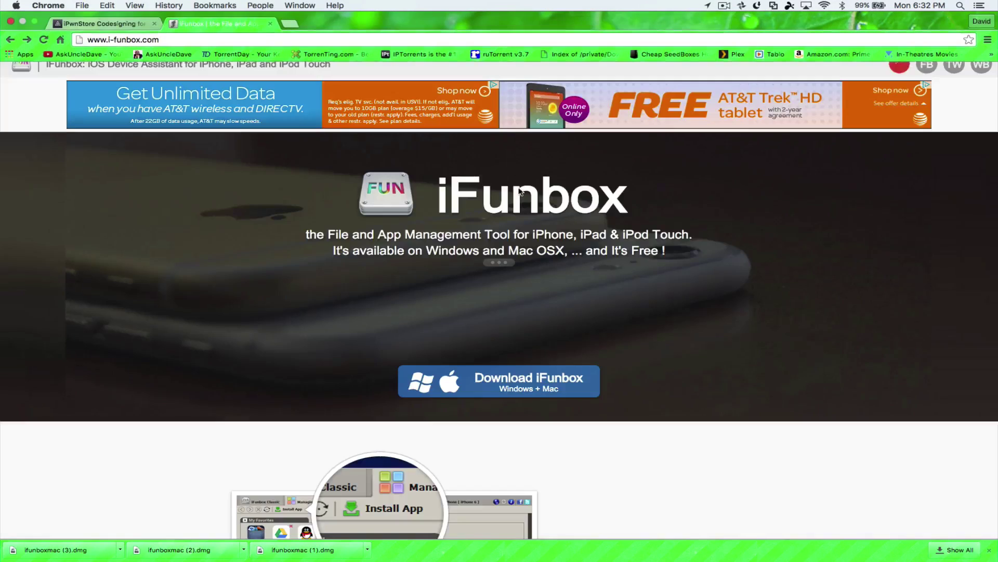
left_click(509, 383)
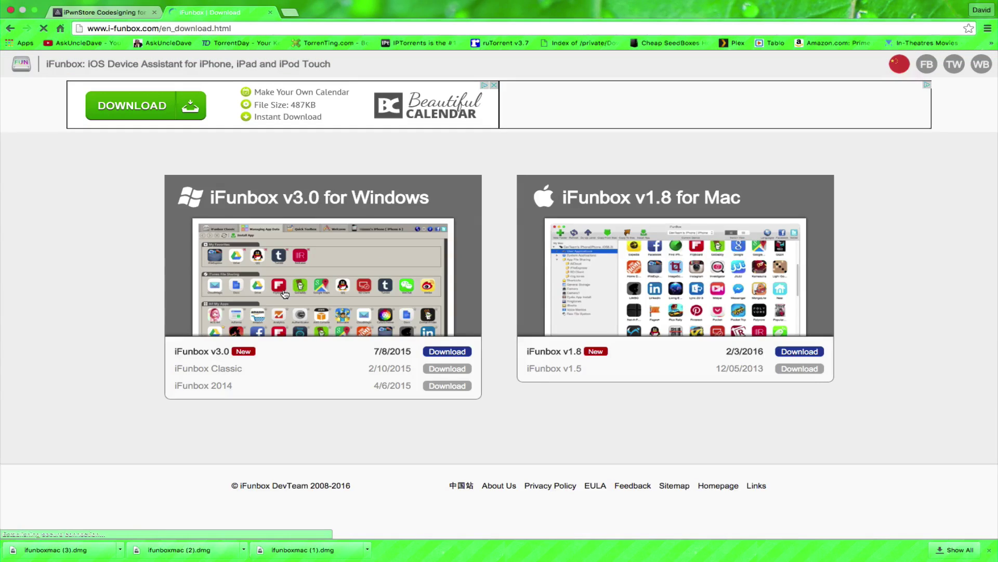
left_click(648, 270)
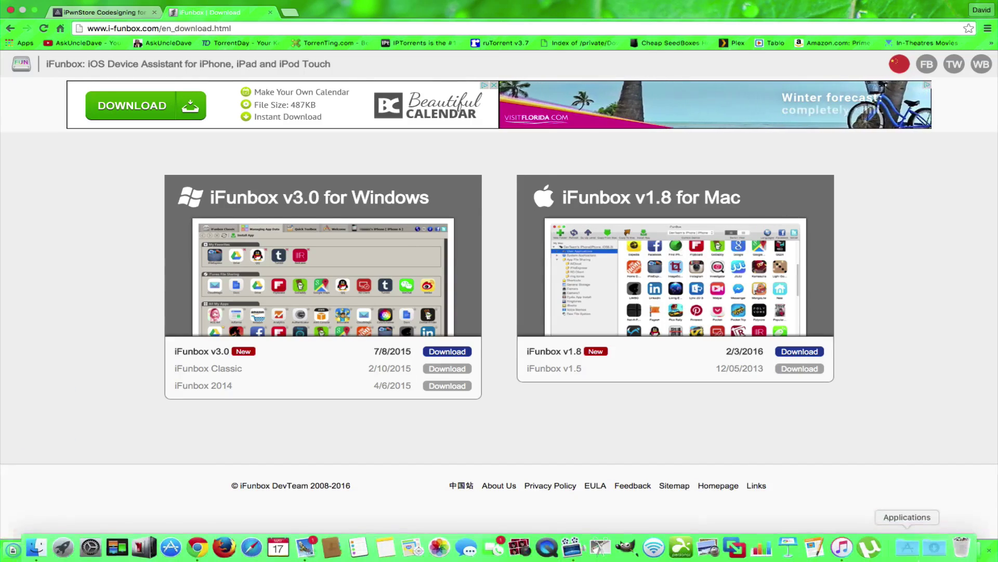
left_click(907, 546)
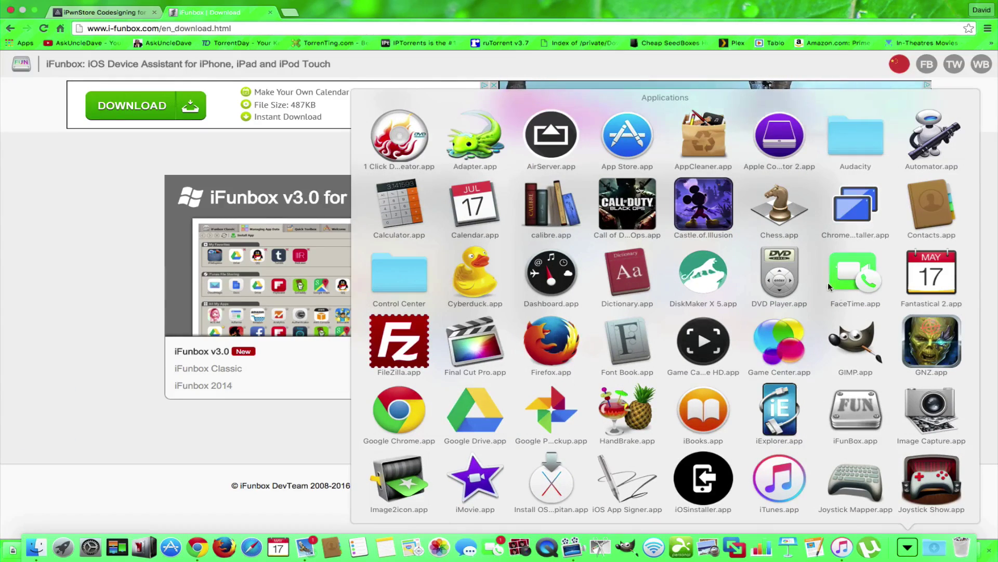
left_click(856, 410)
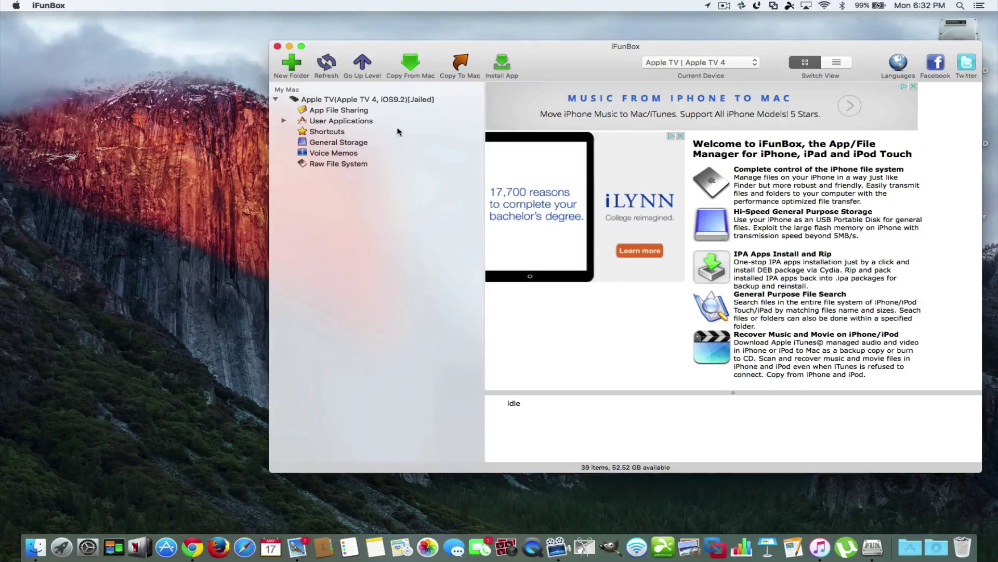
Minimize the iFunBox window showing the Apple TV 4
left_click(290, 47)
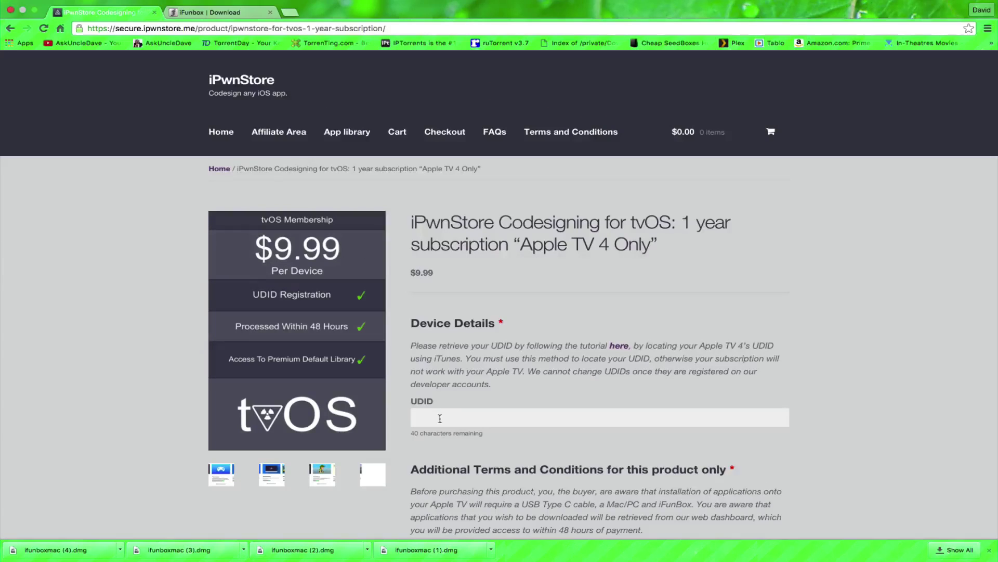
Paste the Apple TV's UDID into the UDID field, confirm awareness, and add the subscription to the cart
right_click(440, 418)
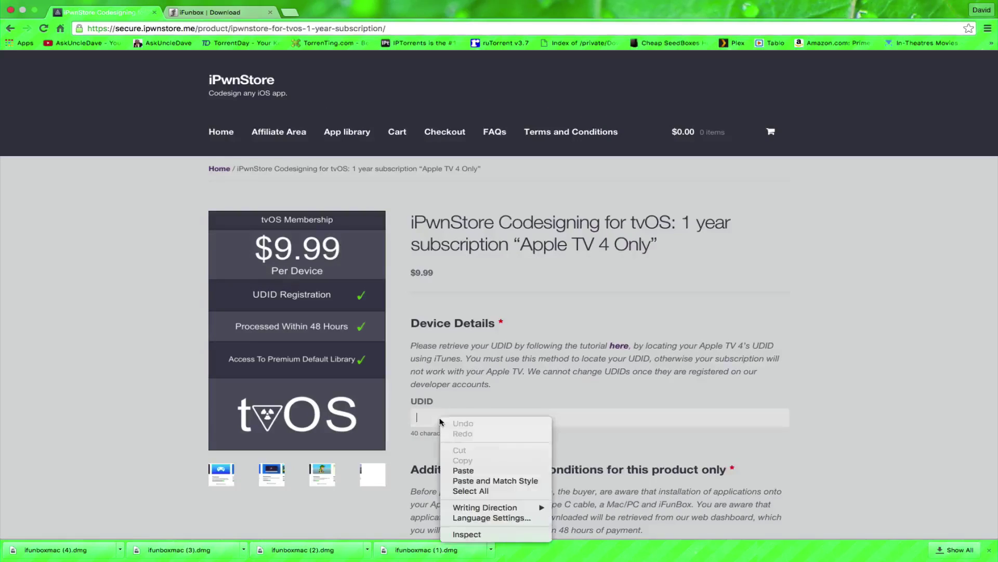
left_click(463, 472)
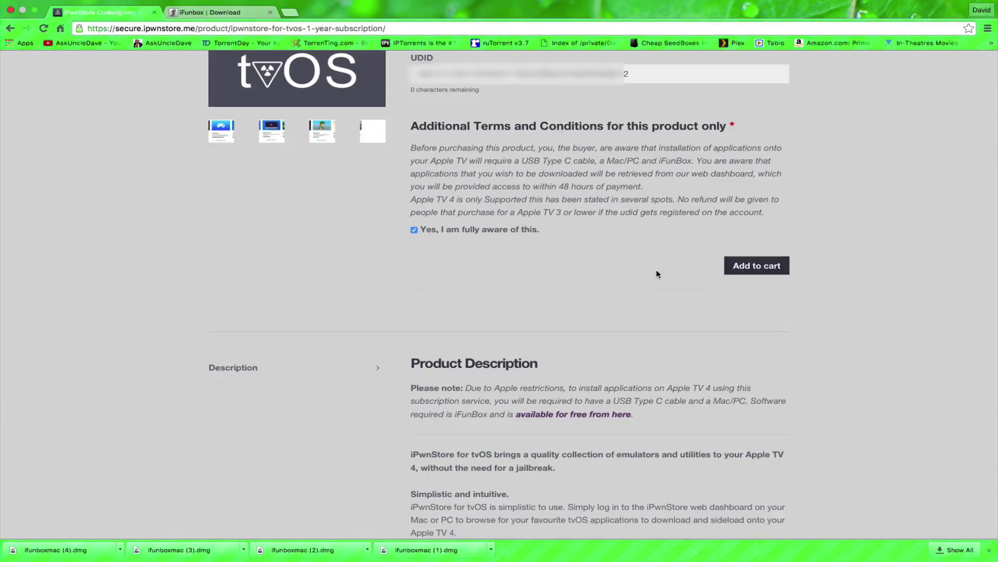
scroll(656, 274, "down", 4)
scroll(756, 317, "up", 5)
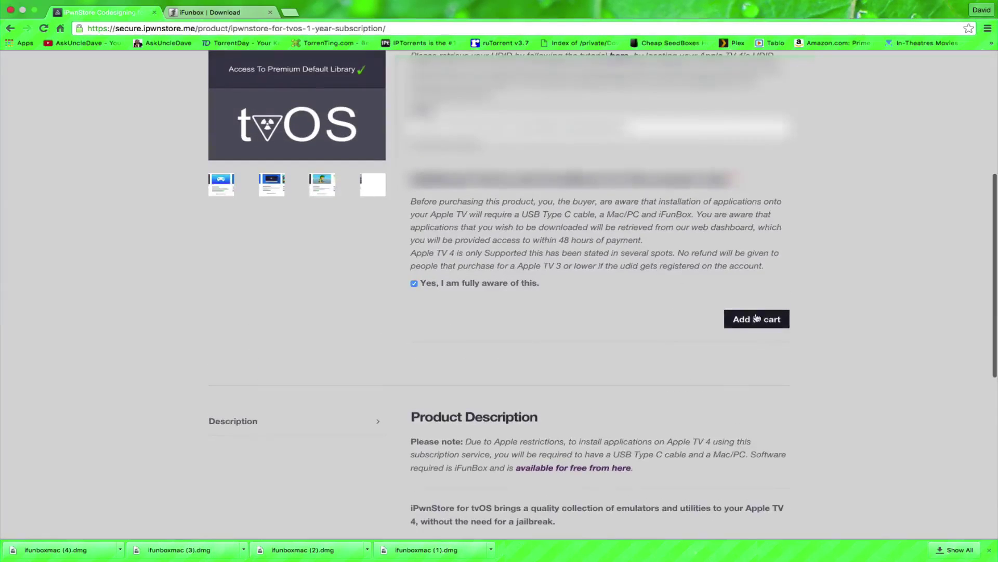
left_click(757, 318)
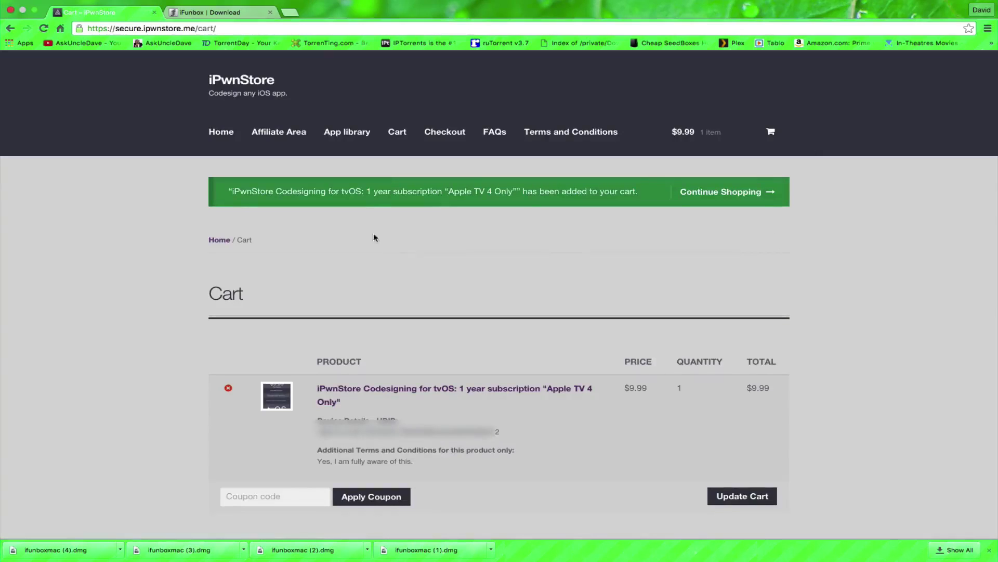
Go through checkout, accept the terms and conditions, and proceed to PayPal
scroll(376, 341, "down", 4)
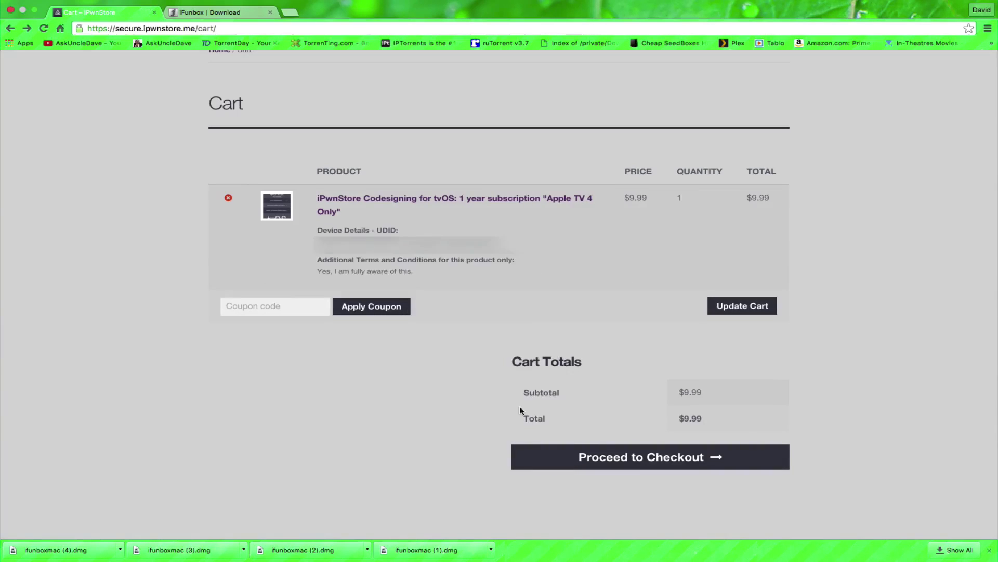
left_click(605, 460)
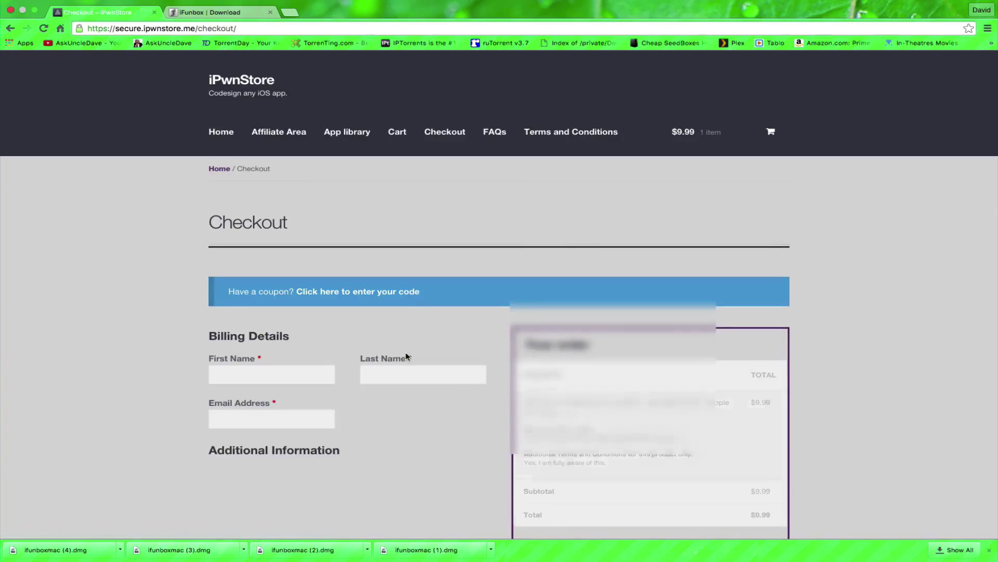
scroll(312, 372, "down", 5)
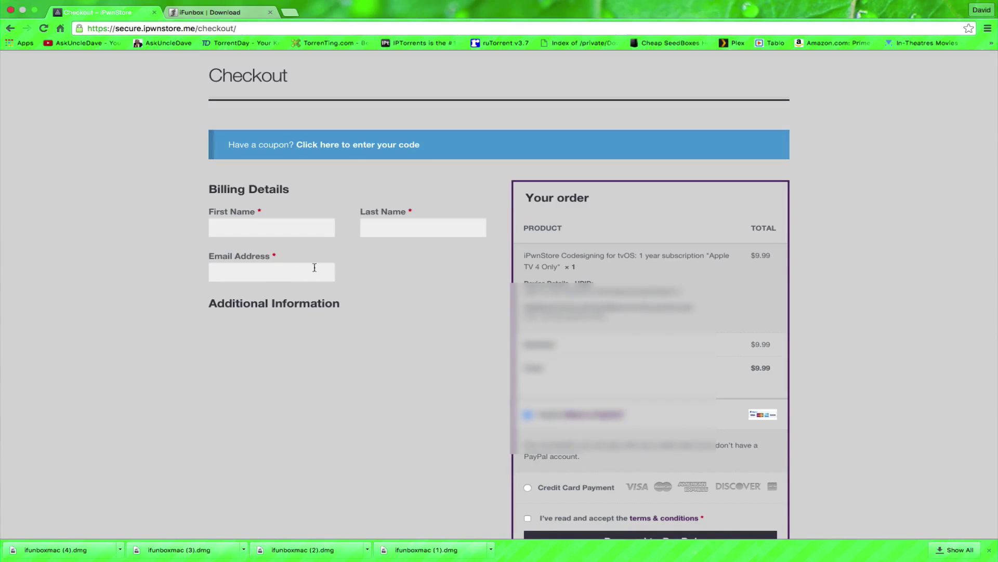
scroll(564, 345, "down", 2)
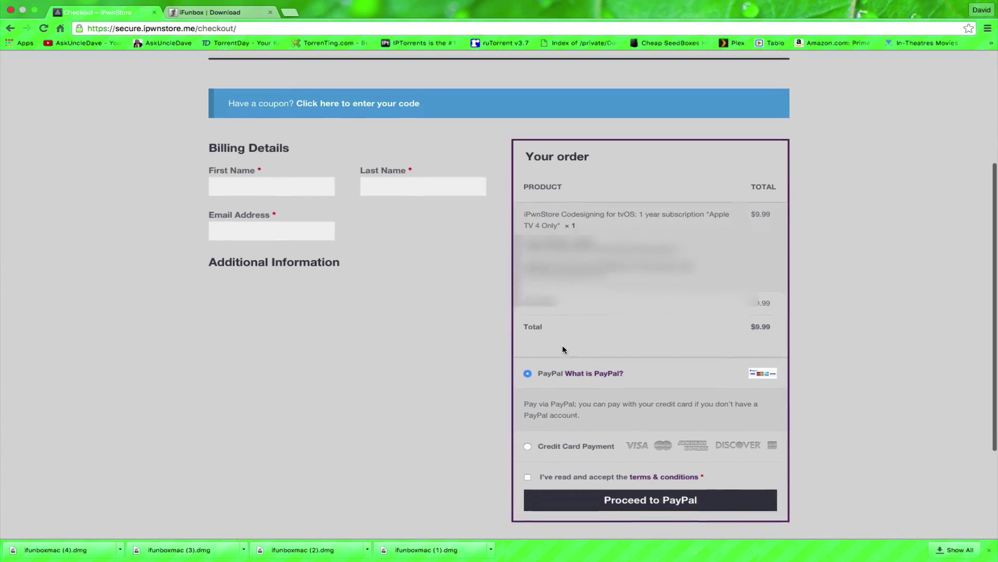
left_click(261, 185)
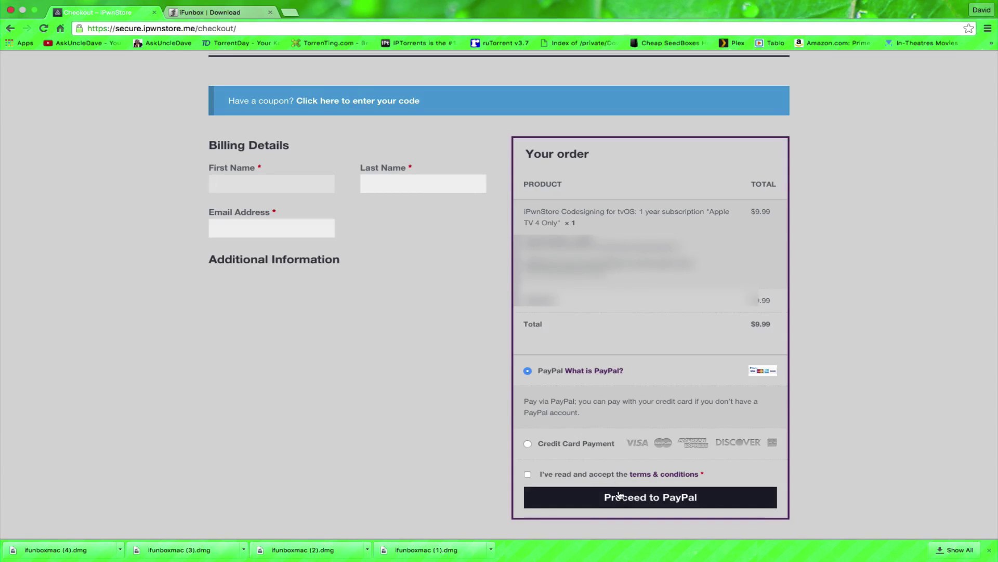
left_click(527, 474)
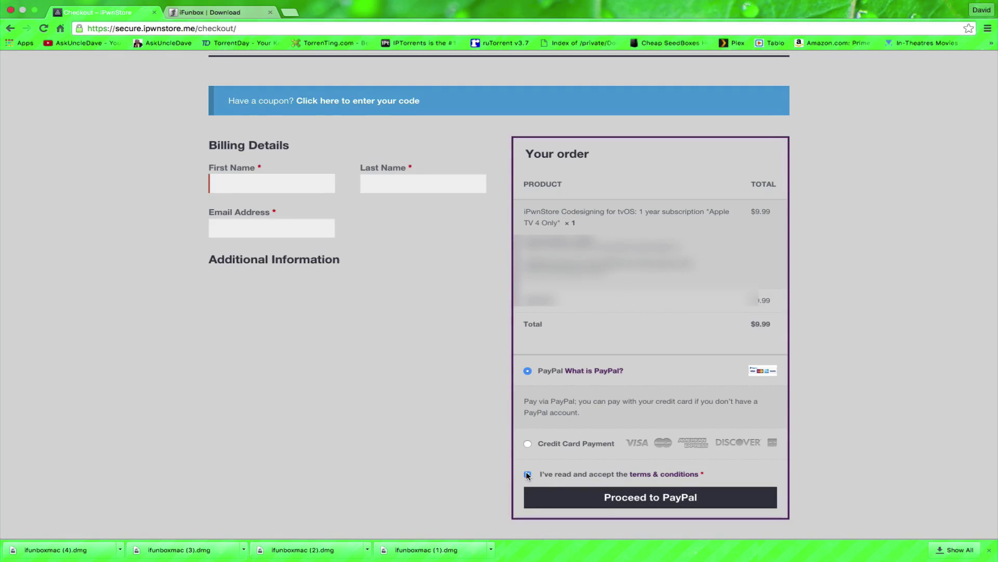
left_click(606, 505)
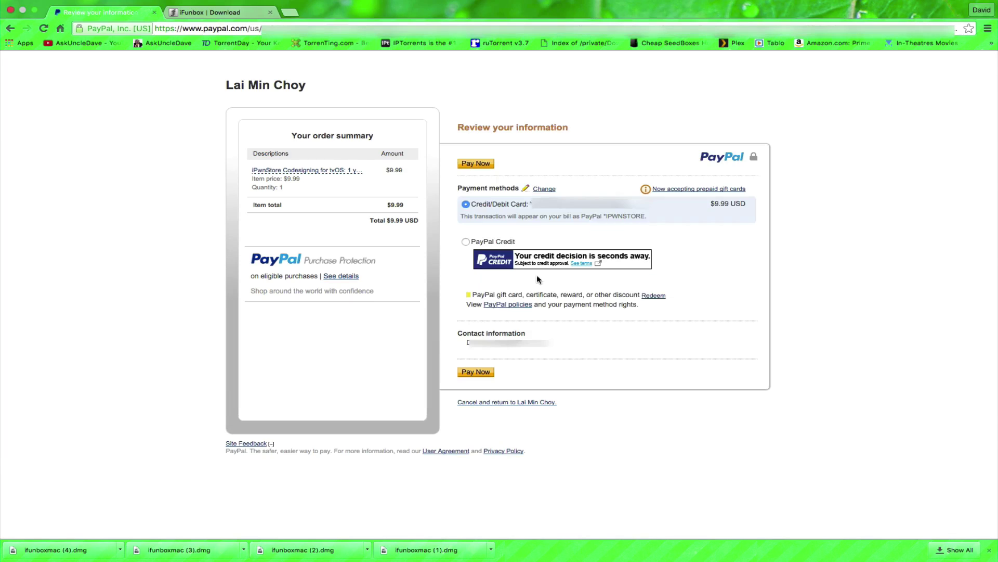
Pay Now for the $9.99 order on the PayPal review page
left_click(476, 371)
mouse_move(298, 549)
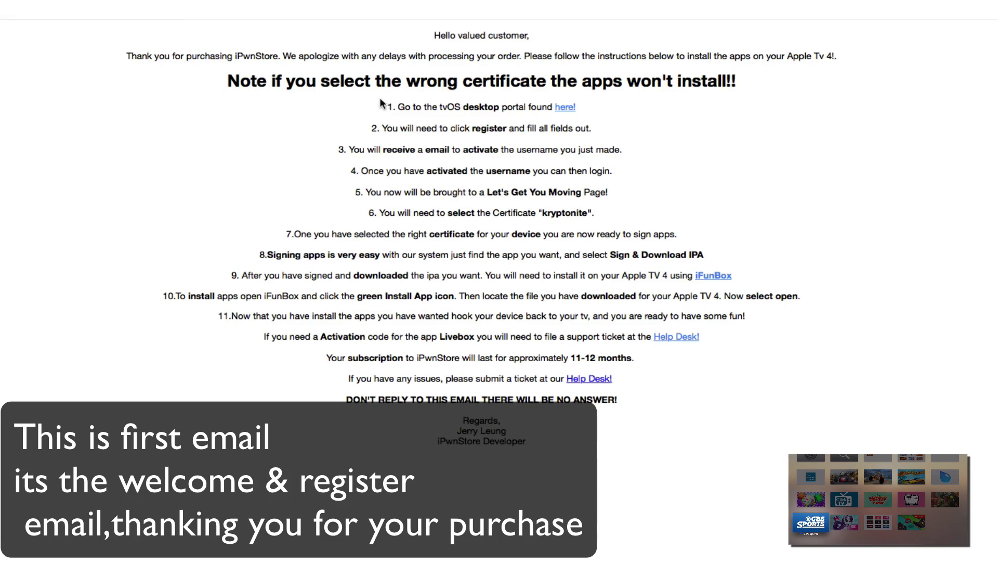
Register a new iPwnStore tvOS account with username, password and e-mail, and save the password
left_click(565, 107)
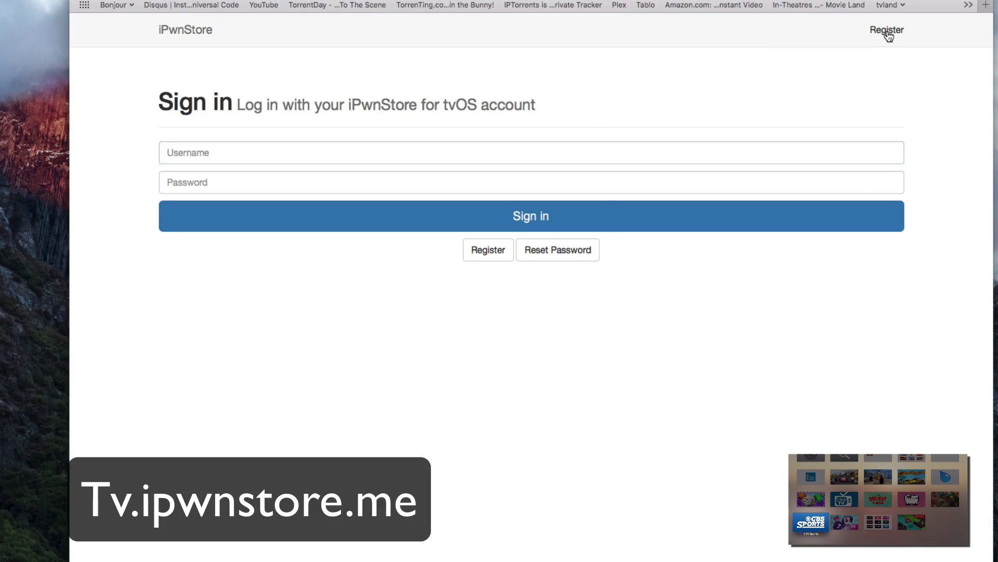
left_click(887, 31)
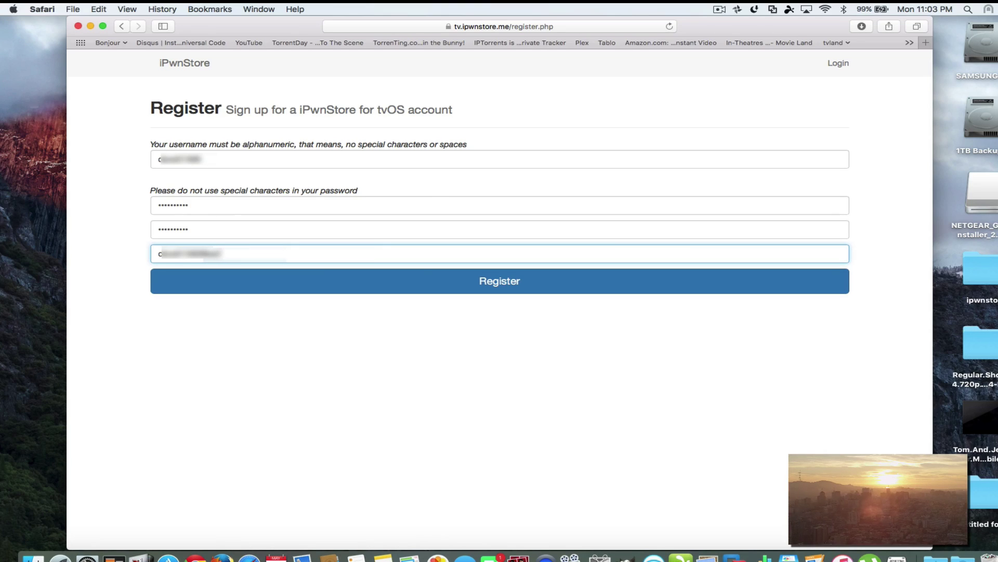
type(".com")
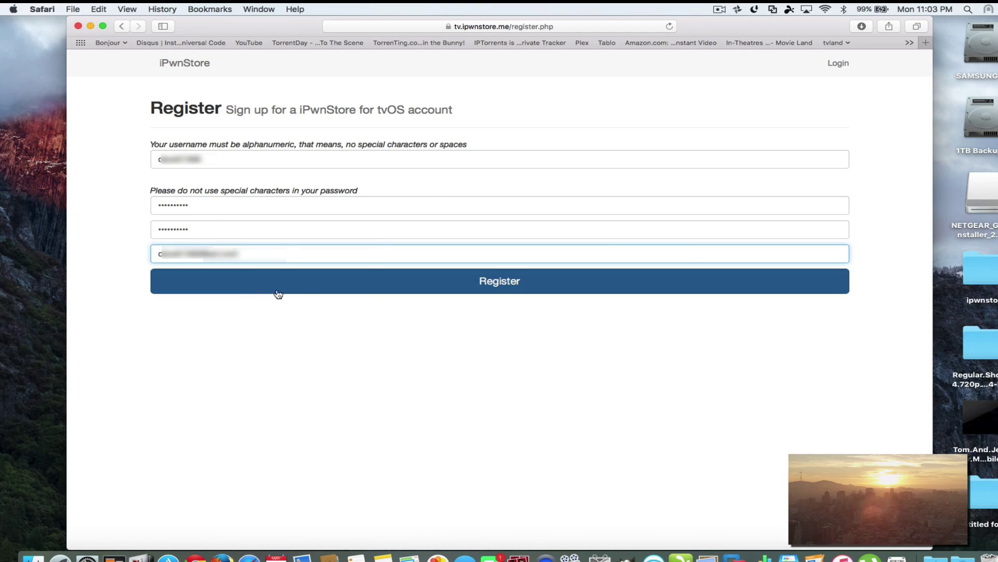
left_click(505, 279)
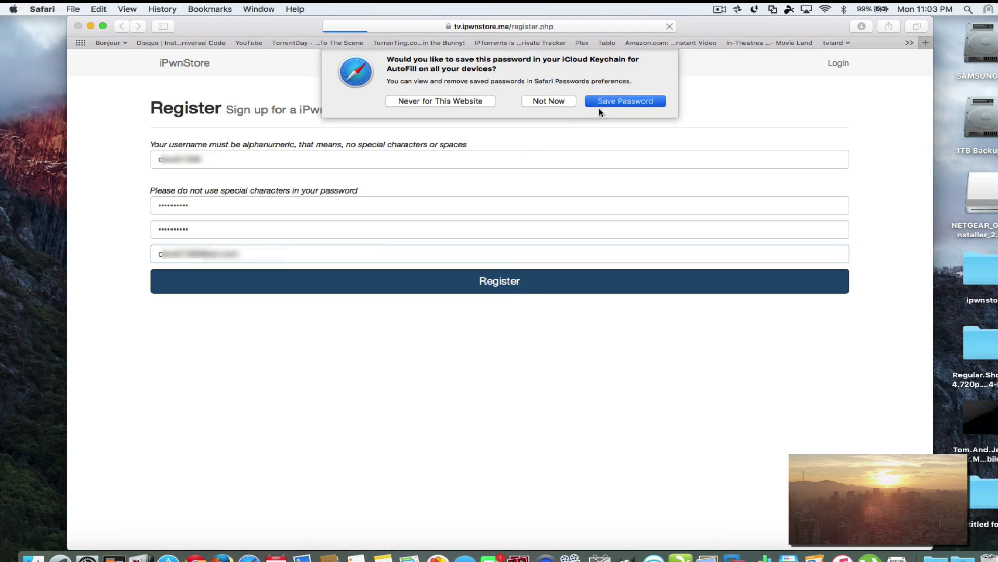
left_click(599, 108)
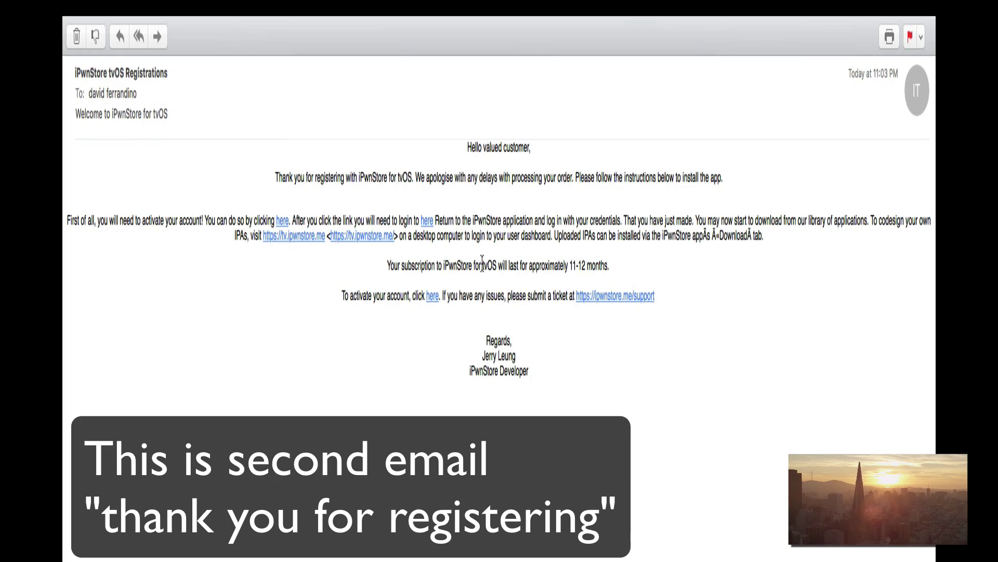
Follow the 'here' activation link in the iPwnStore welcome e-mail
left_click(282, 221)
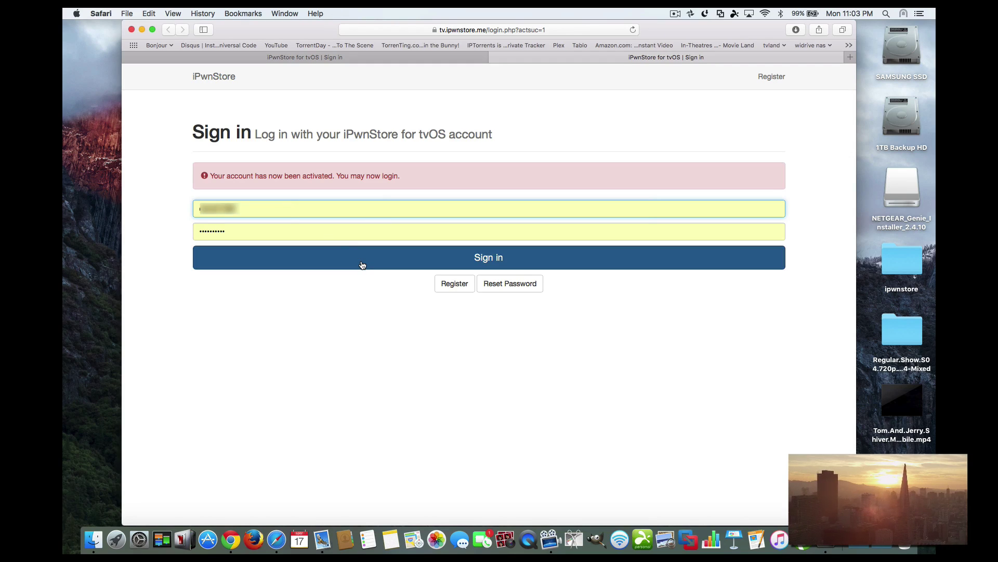
Sign in to iPwnStore and select the kryptonite tvOS certificate
left_click(363, 265)
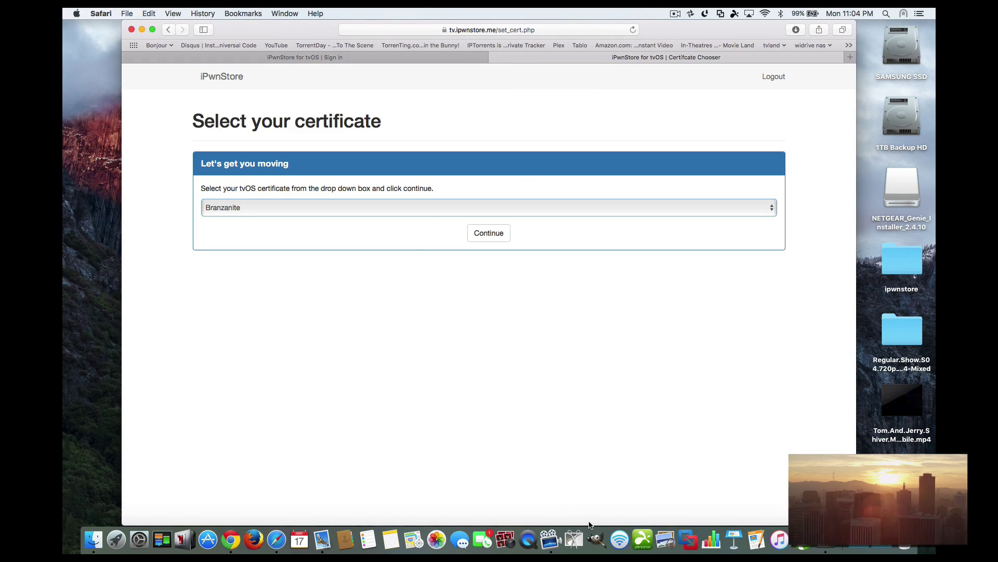
left_click(322, 540)
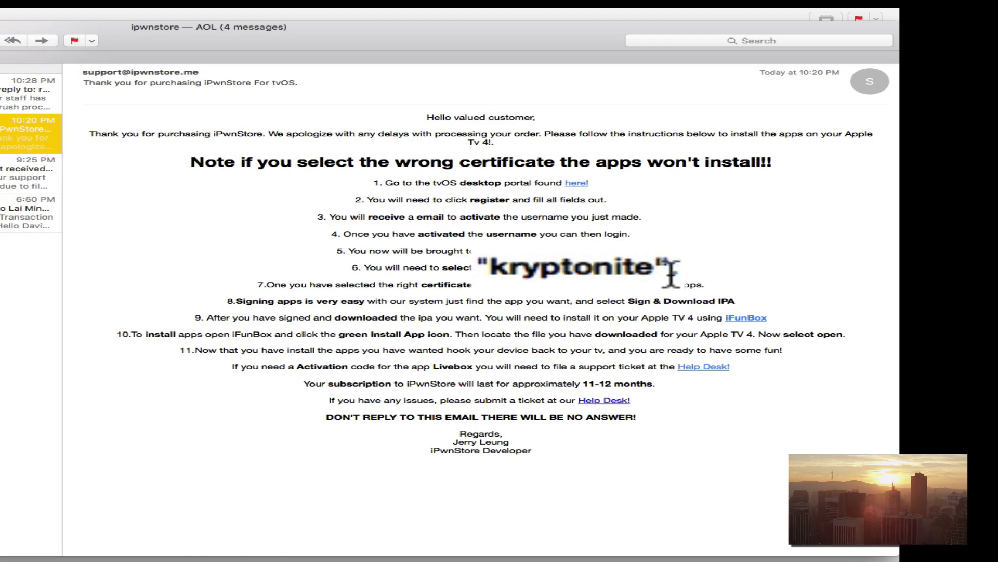
key("ctrl+Up")
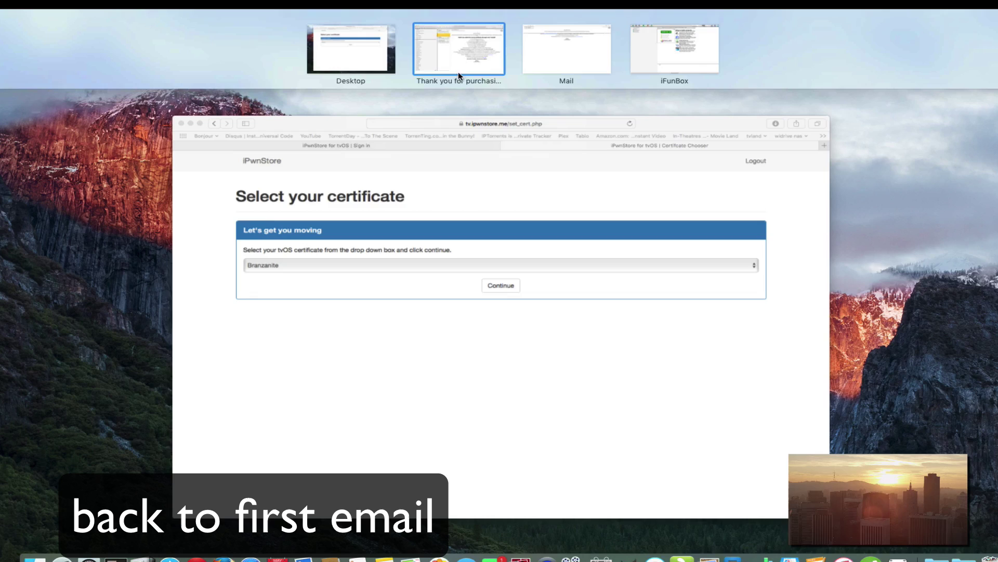
left_click(394, 198)
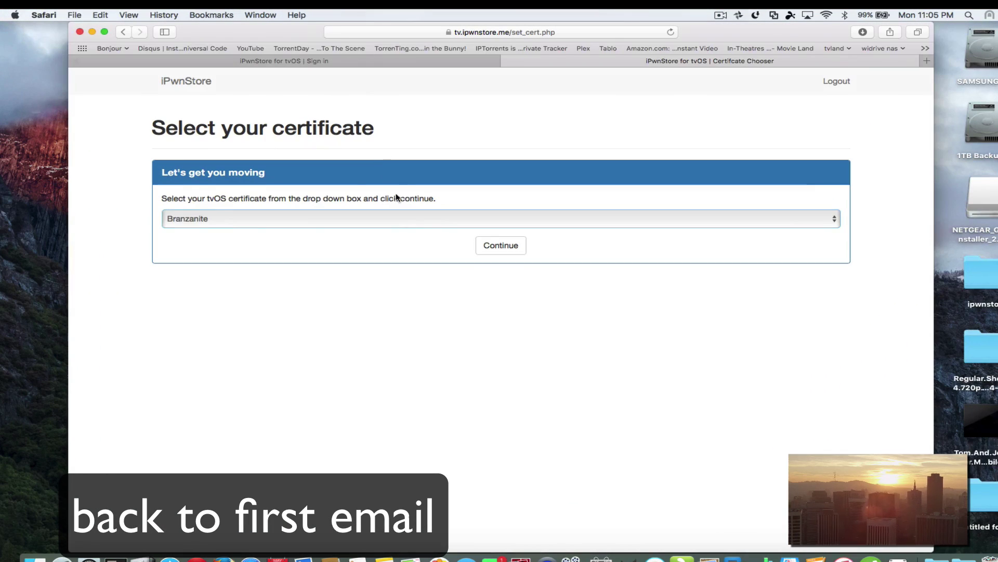
left_click(315, 221)
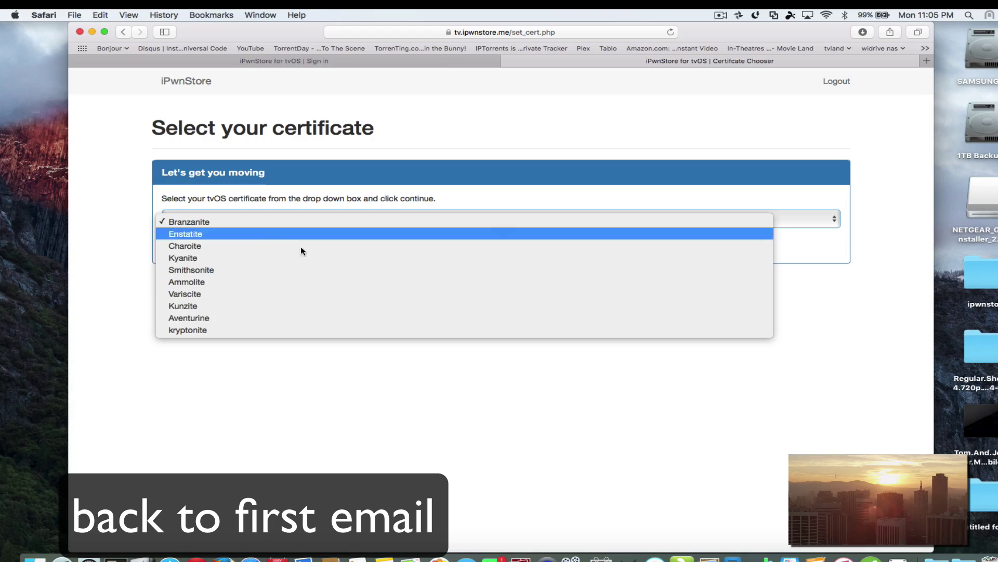
left_click(222, 330)
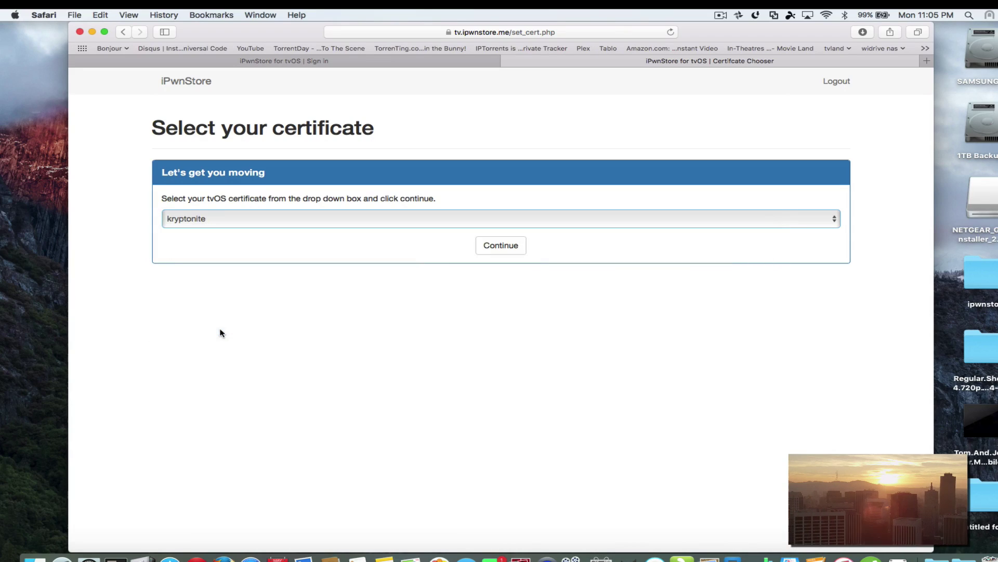
left_click(490, 245)
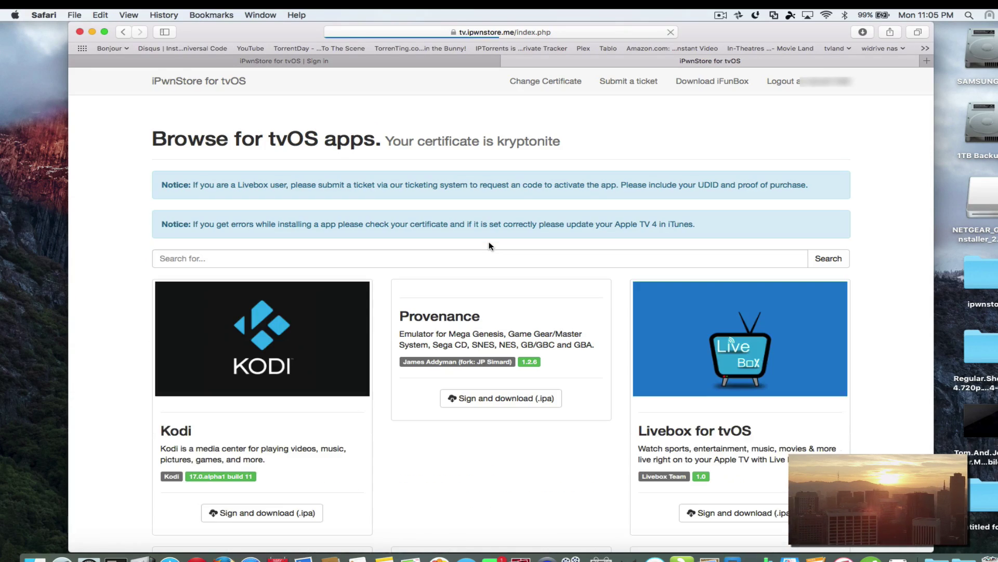
Scroll through the tvOS app catalogue listing Kodi, Provenance and StreamCentre
scroll(448, 317, "down", 8)
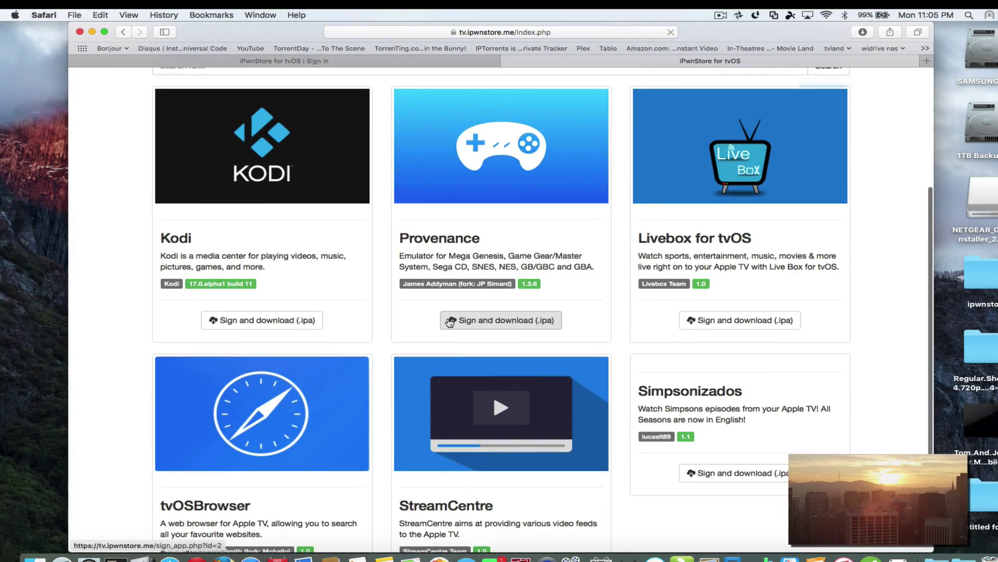
scroll(448, 319, "down", 2)
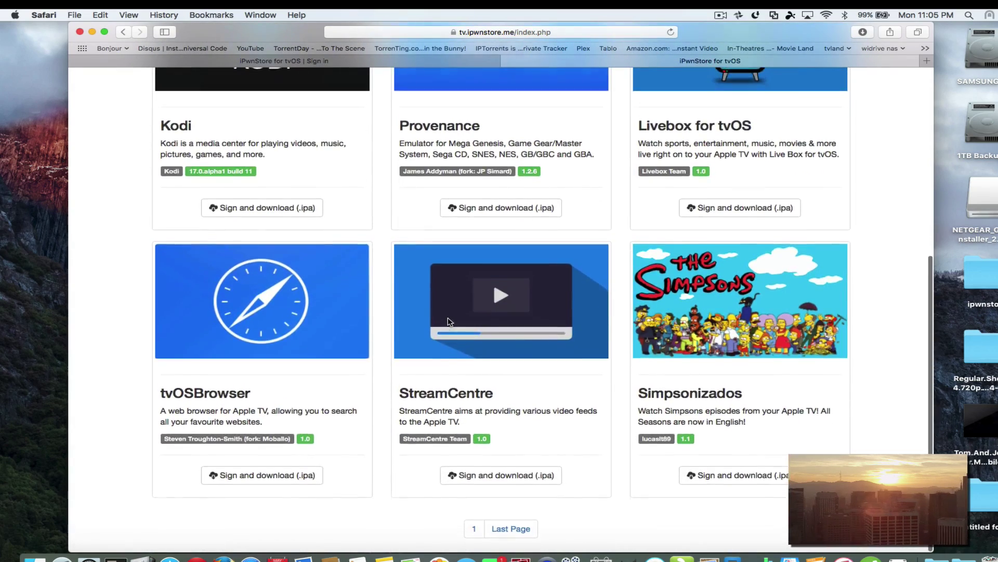
scroll(449, 320, "up", 3)
scroll(448, 320, "up", 5)
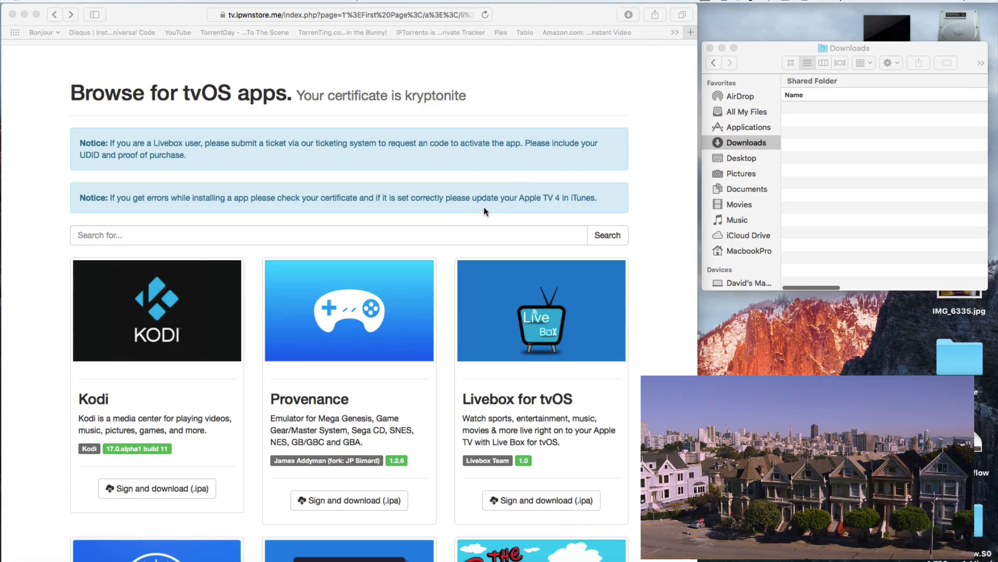
scroll(484, 208, "down", 4)
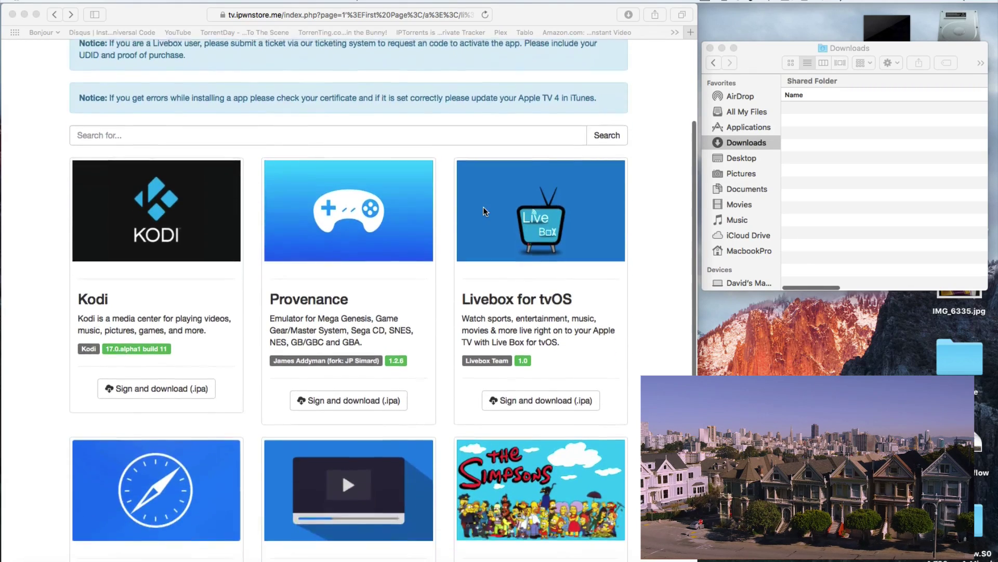
scroll(394, 339, "down", 3)
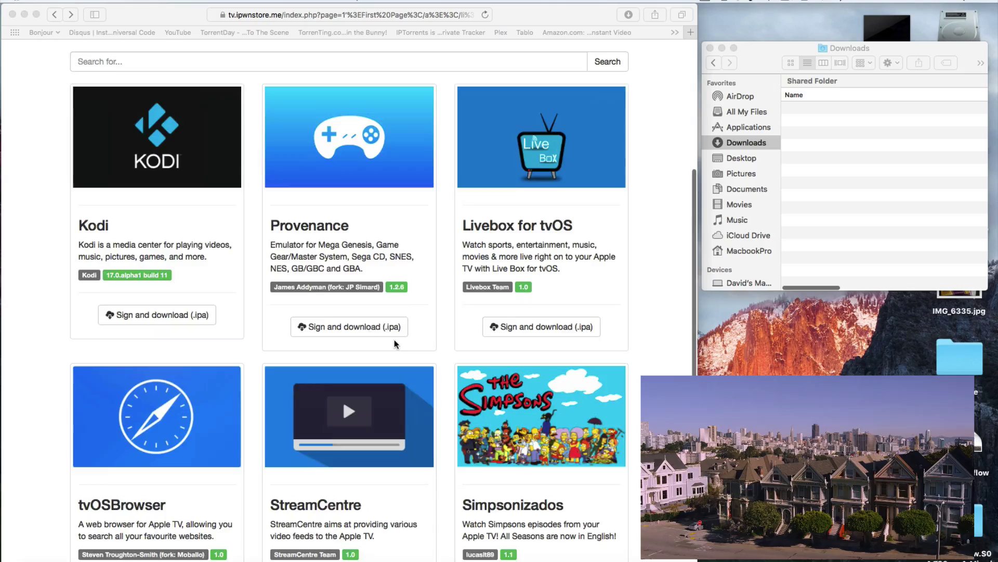
scroll(394, 339, "down", 4)
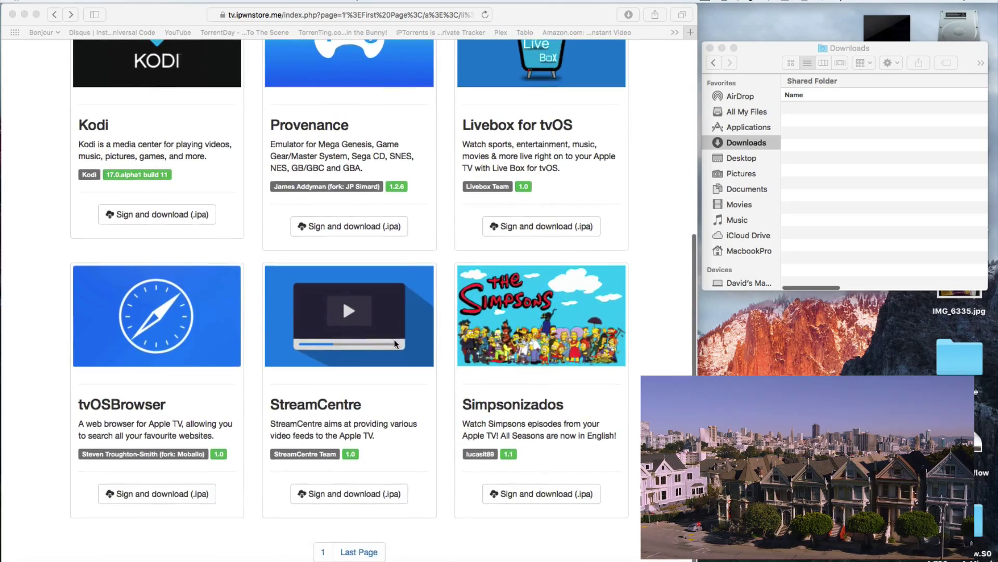
scroll(394, 339, "up", 3)
scroll(395, 339, "down", 3)
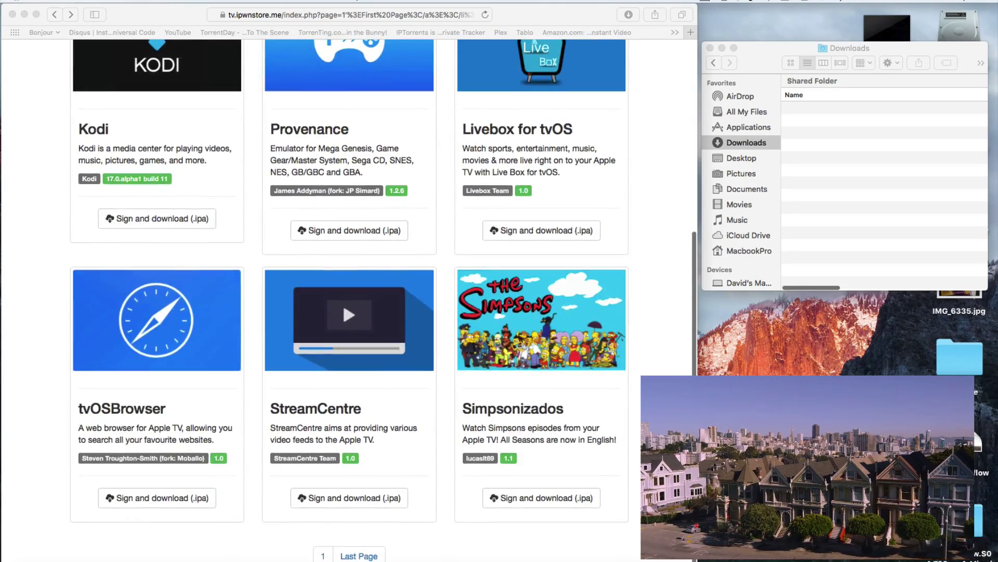
scroll(329, 416, "up", 6)
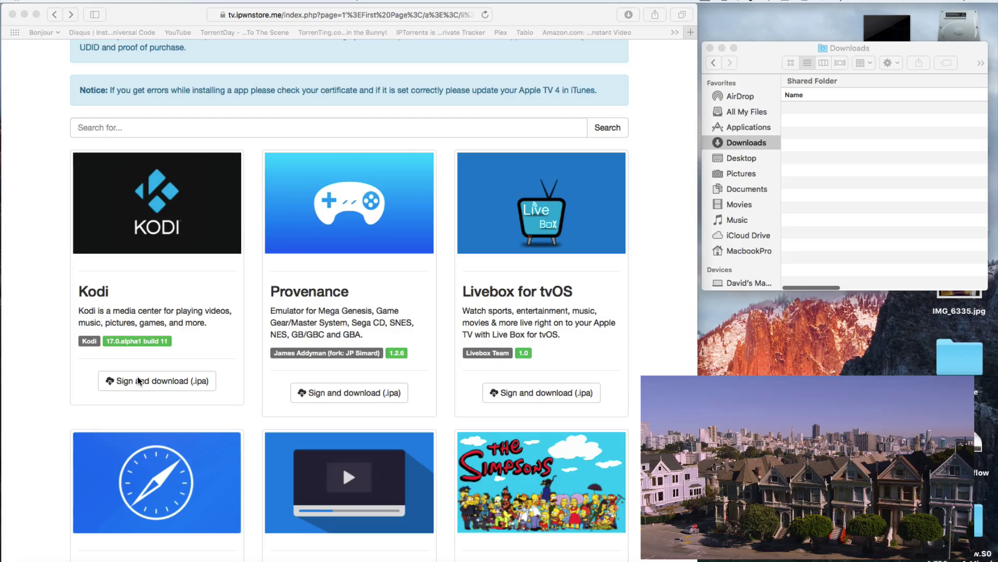
Sign and download Kodi, then scroll through the rest of page 1
left_click(163, 383)
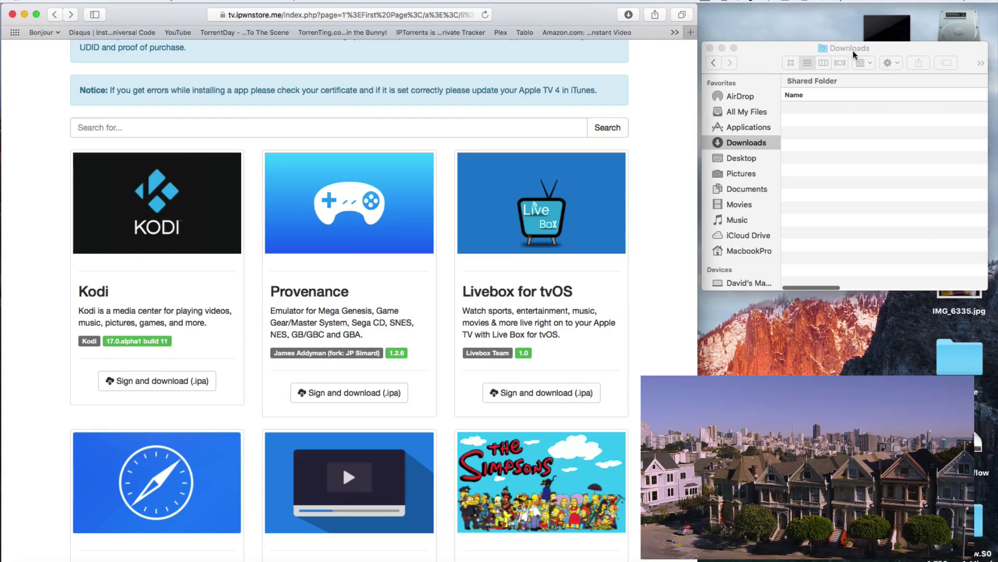
left_click(152, 382)
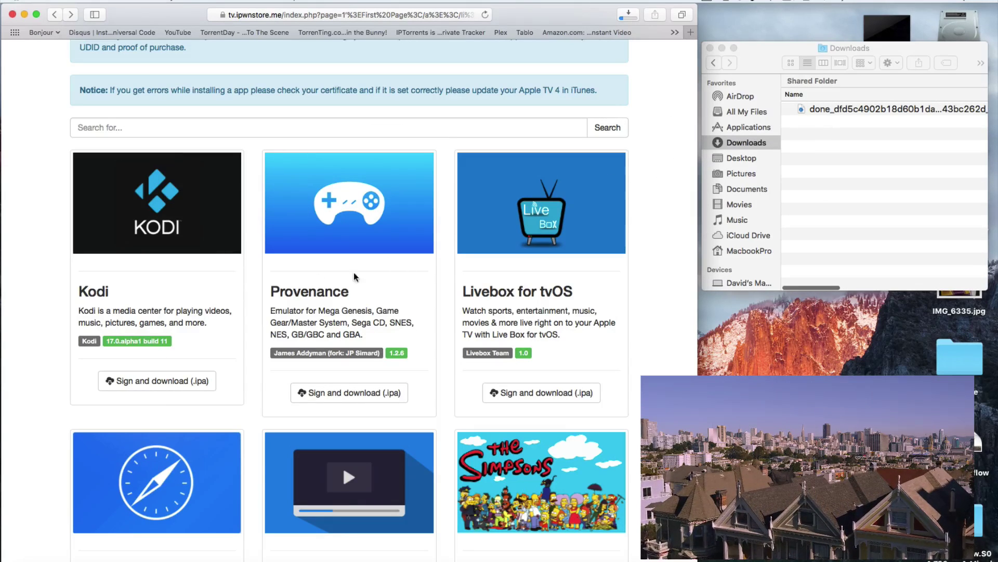
scroll(442, 482, "down", 2)
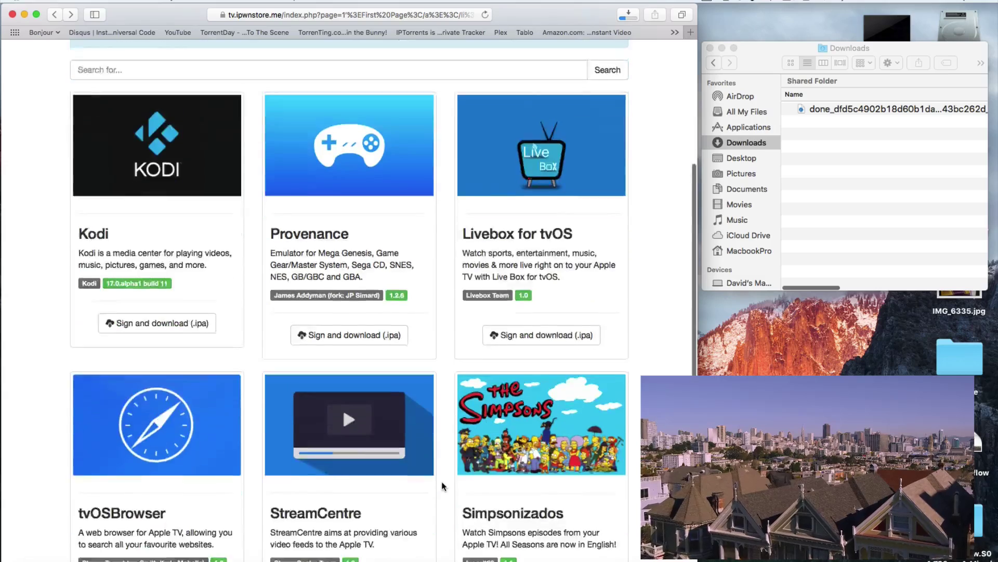
scroll(442, 482, "down", 3)
scroll(441, 481, "up", 5)
scroll(438, 479, "down", 2)
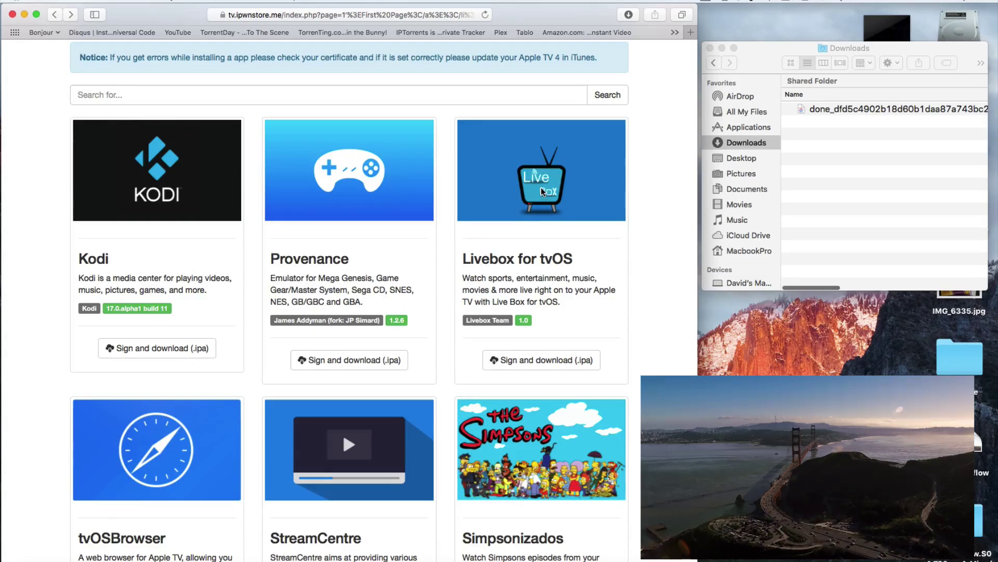
scroll(539, 192, "up", 1)
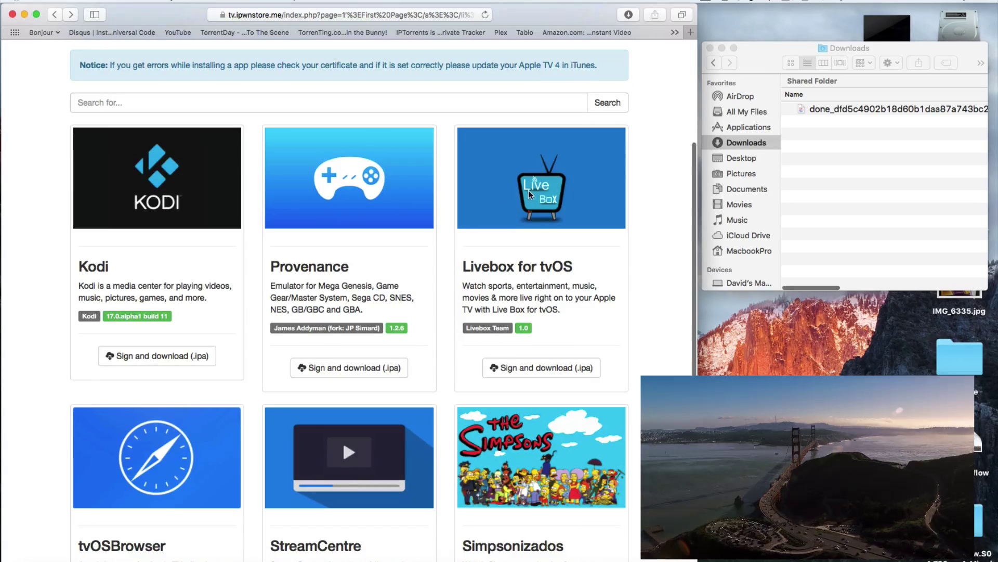
scroll(546, 203, "down", 5)
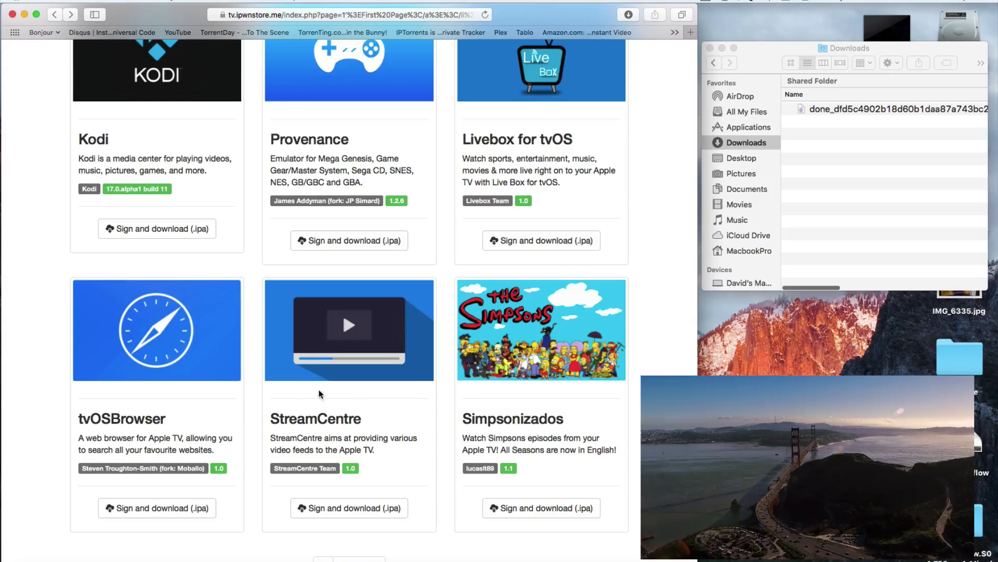
scroll(554, 412, "down", 1)
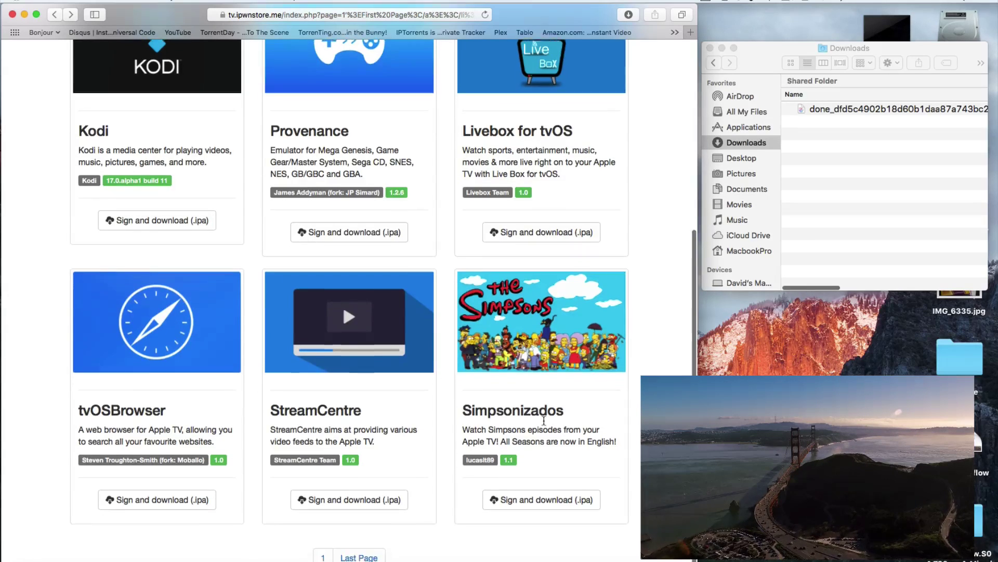
Jump to the last catalogue page and scroll down to the Aerial card
left_click(358, 555)
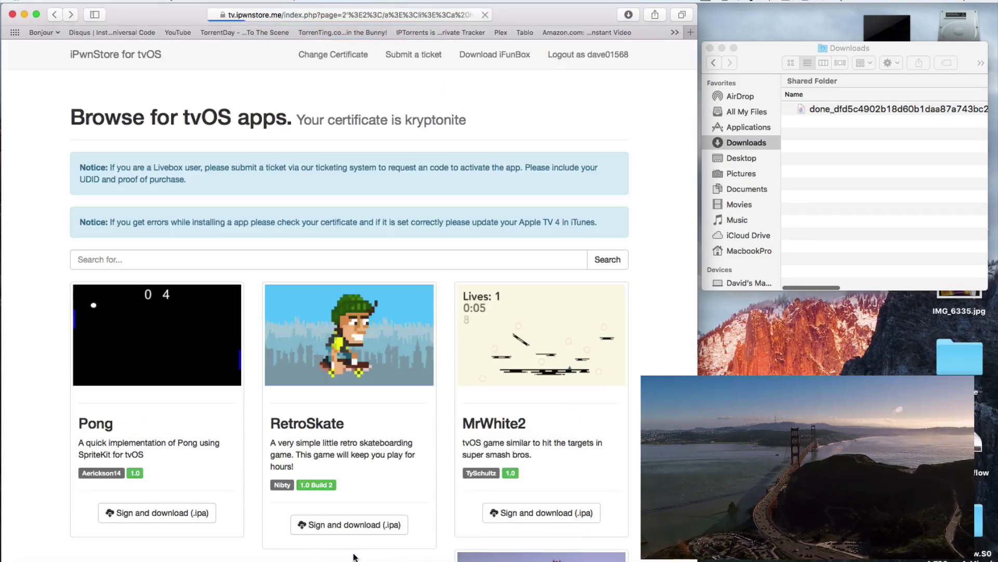
scroll(537, 461, "down", 5)
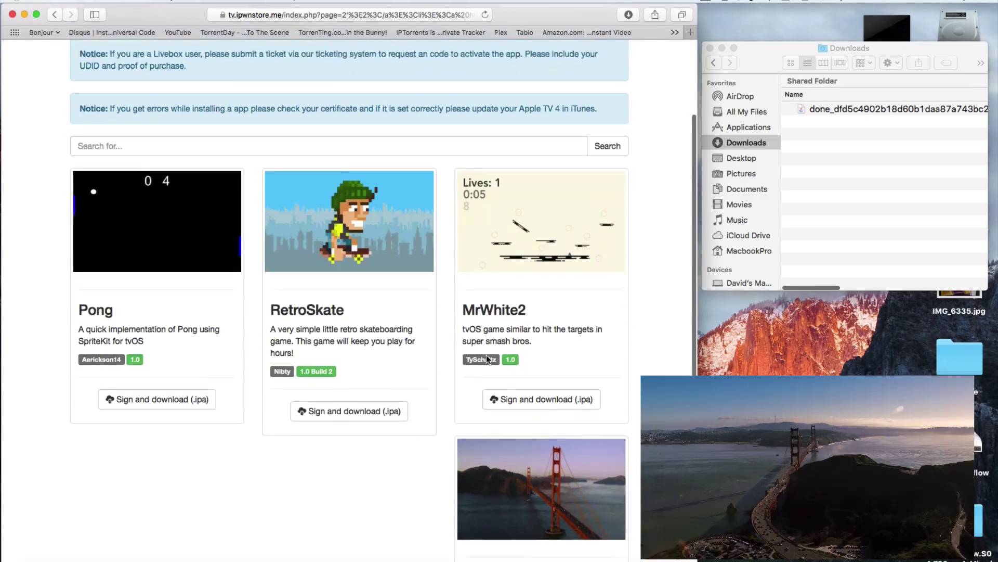
scroll(541, 456, "down", 4)
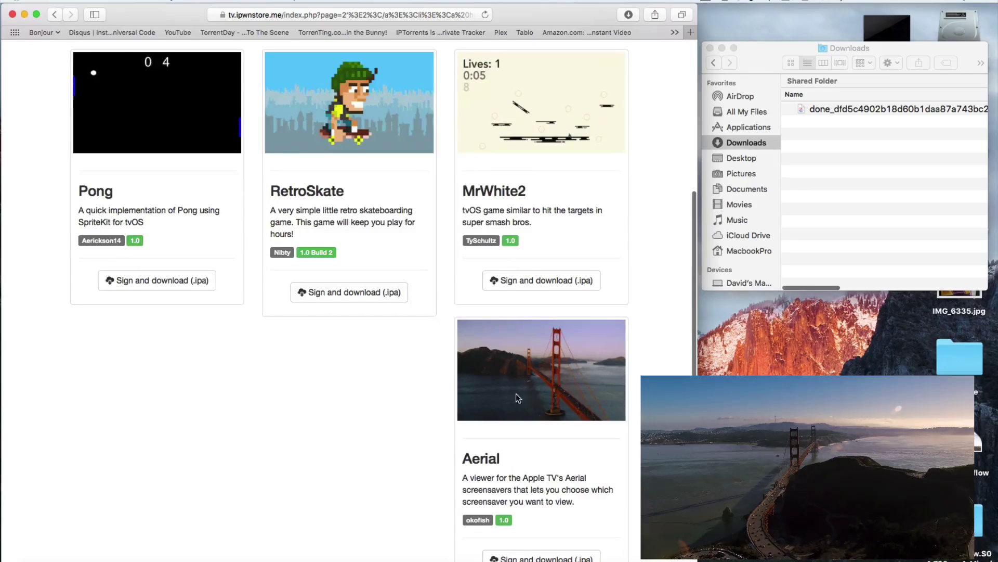
scroll(516, 393, "up", 8)
scroll(516, 393, "down", 4)
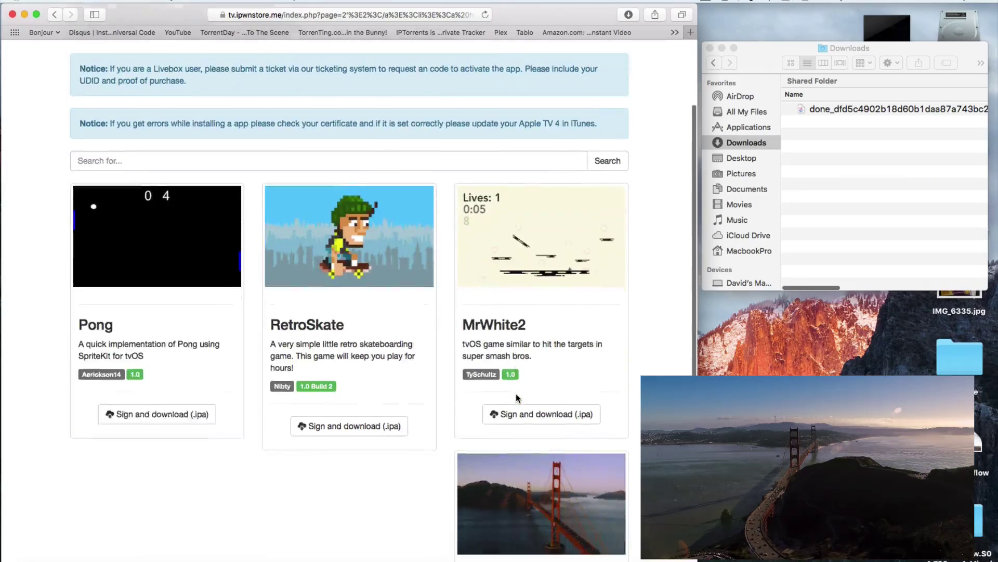
scroll(515, 393, "down", 2)
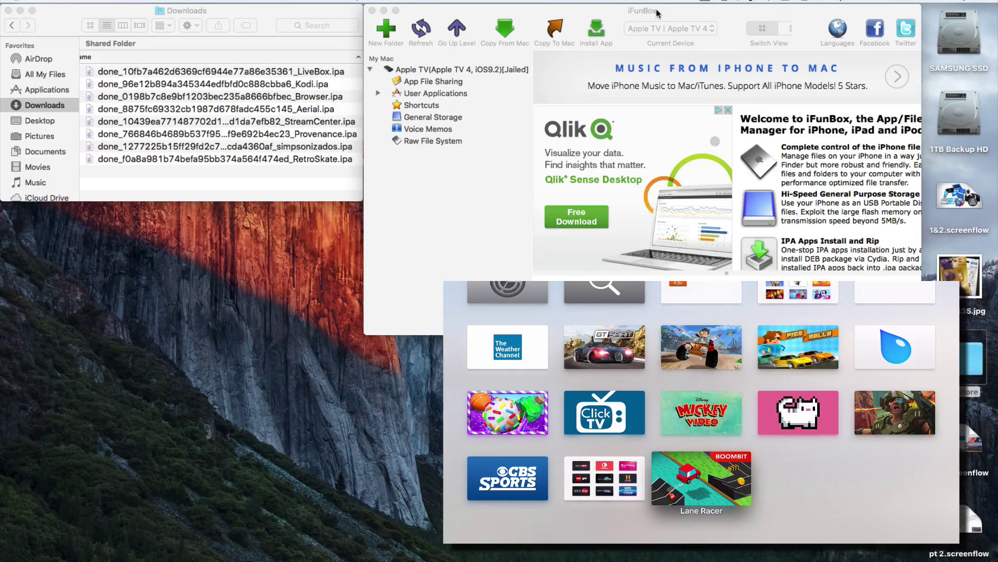
Install the LiveBox .ipa from Downloads onto the Apple TV
left_click(596, 29)
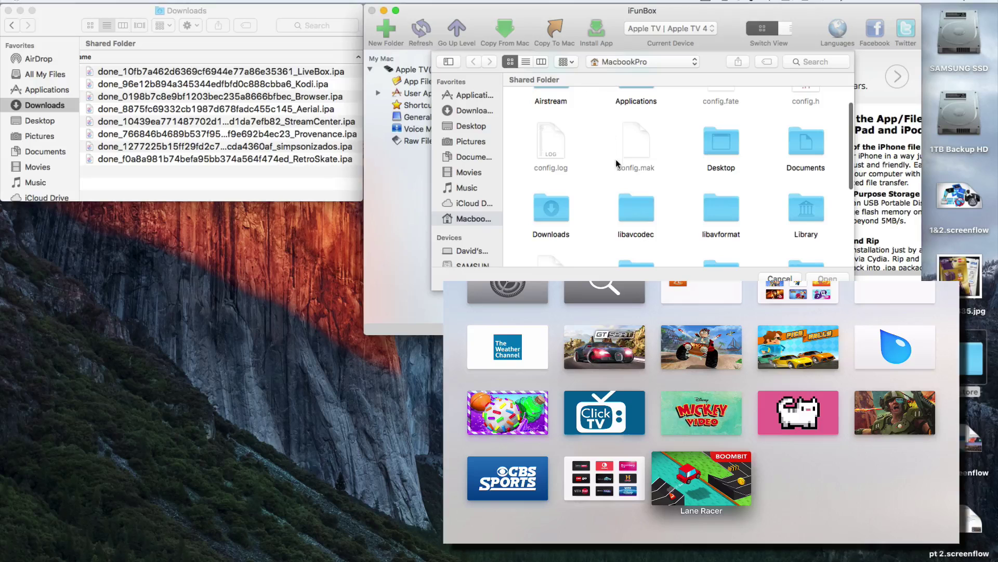
left_click(474, 111)
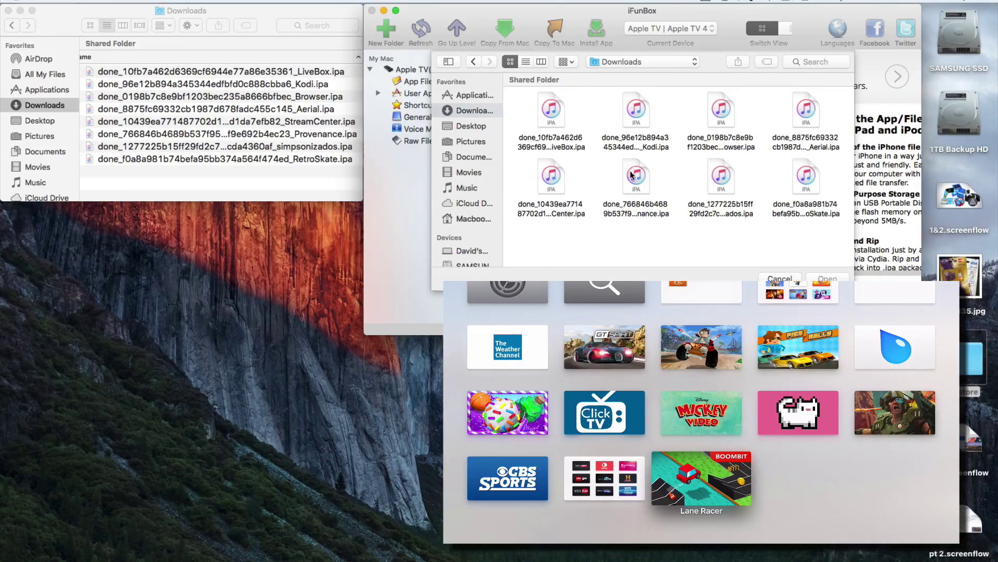
left_click(552, 118)
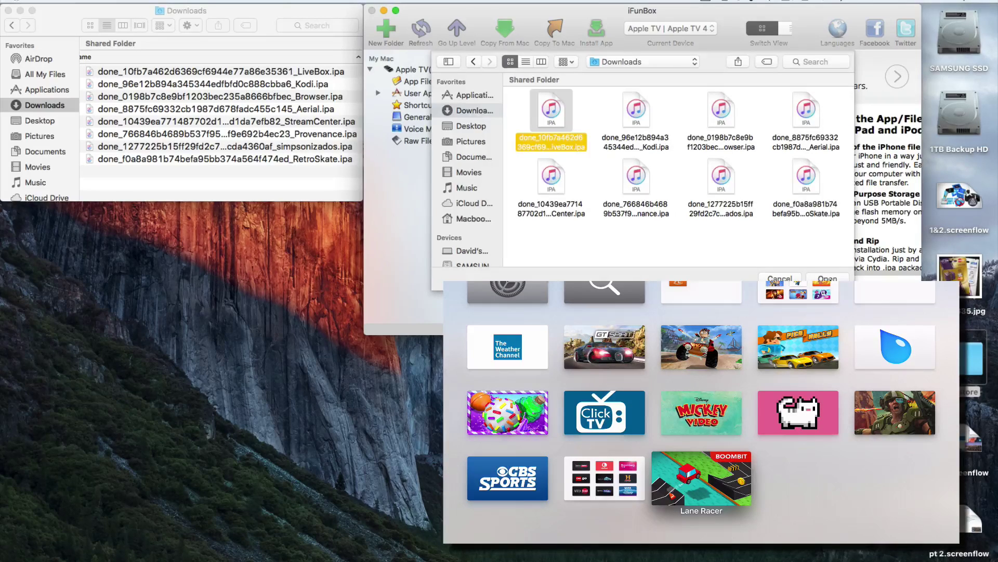
key("Return")
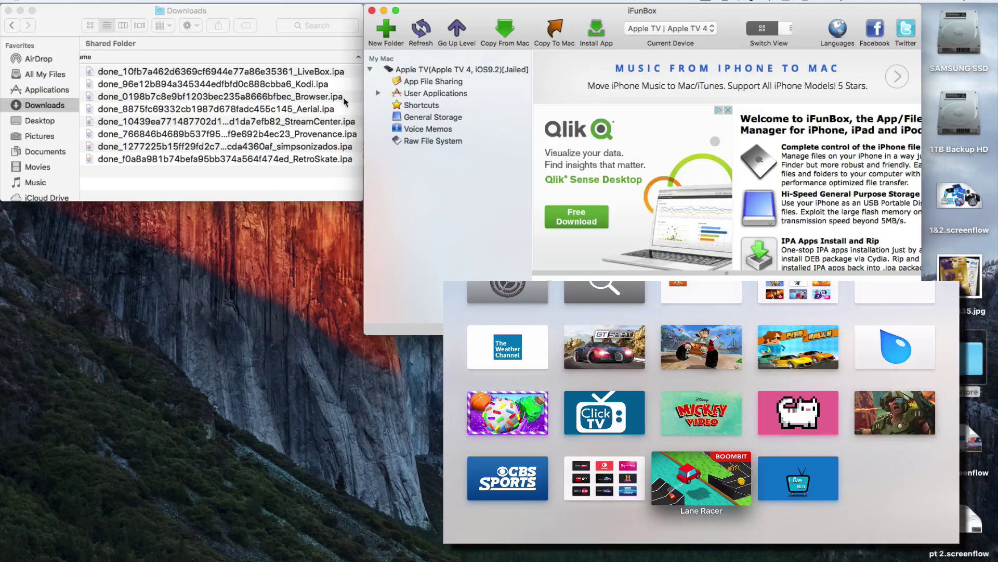
Install the Kodi .ipa from Downloads onto the Apple TV
left_click(596, 29)
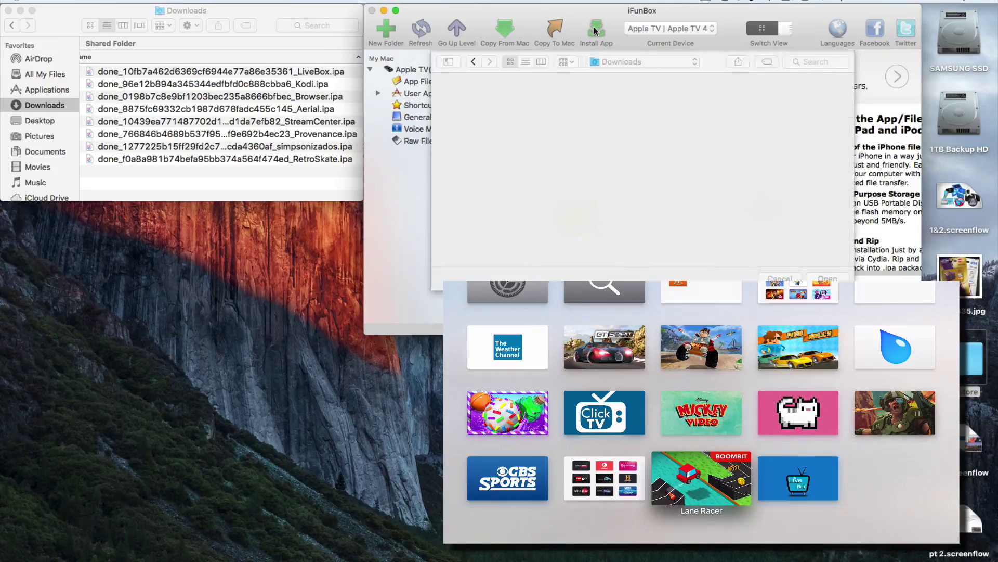
left_click(466, 110)
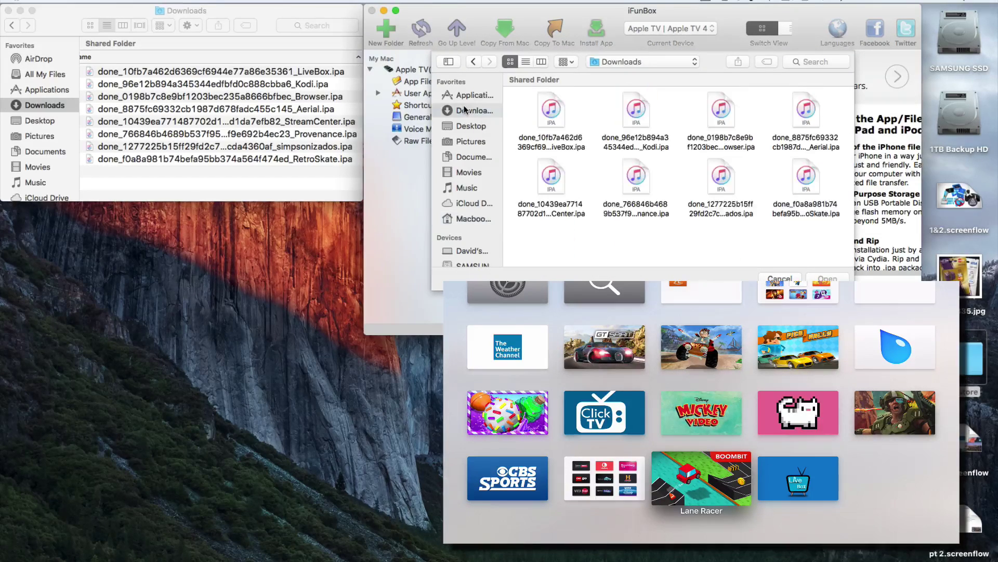
left_click(638, 111)
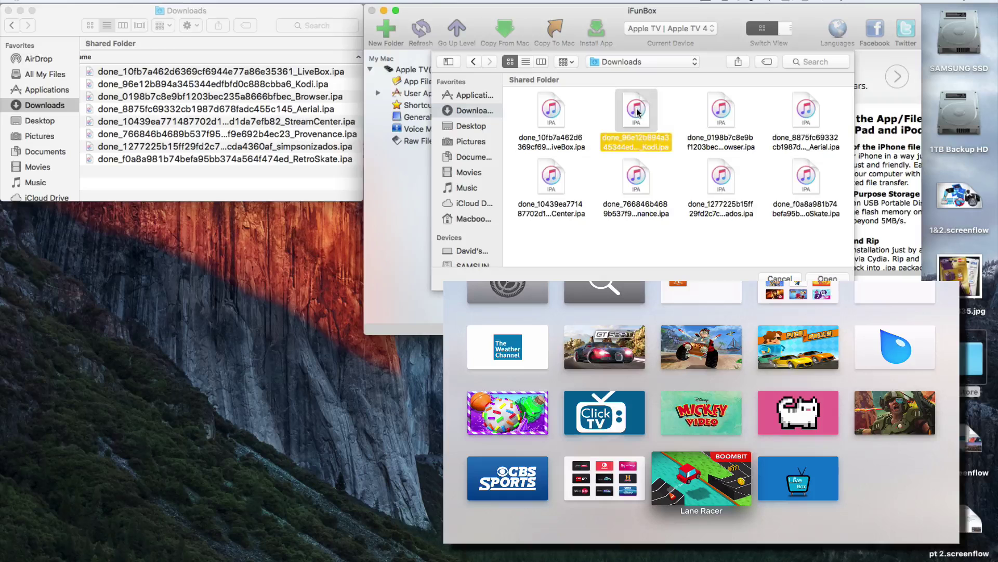
left_click(818, 277)
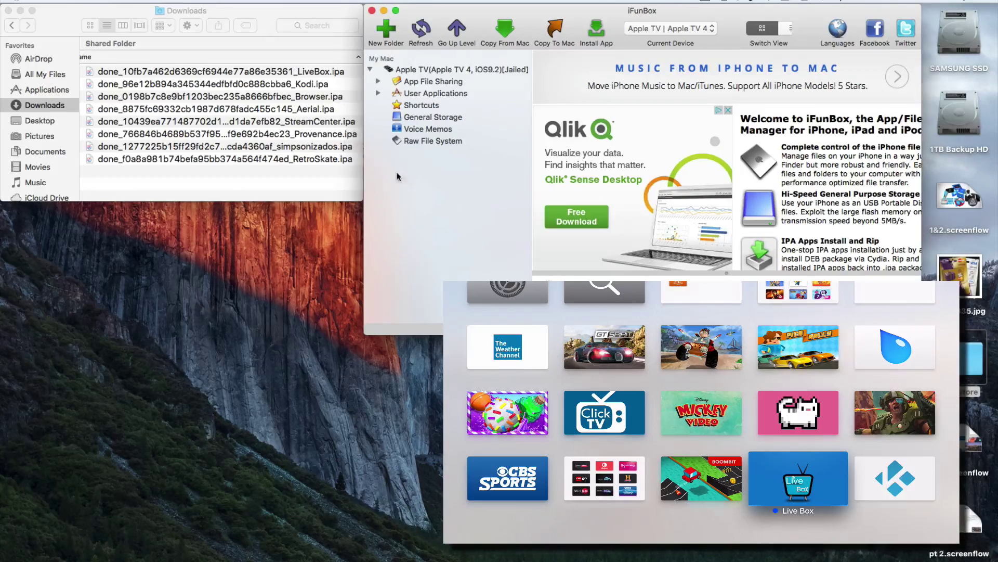
Install the Browser .ipa from Downloads onto the Apple TV
left_click(599, 38)
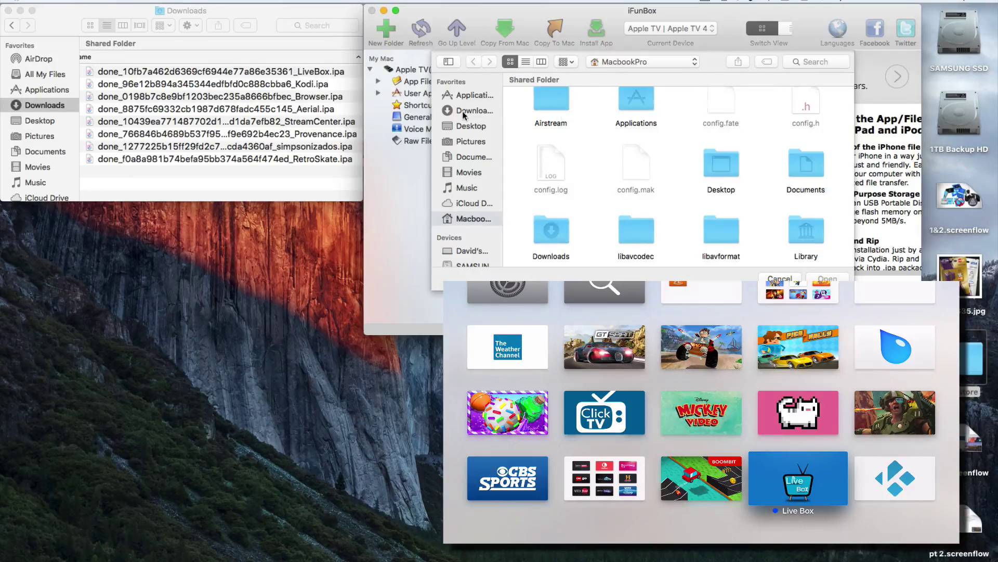
left_click(464, 110)
left_click(731, 119)
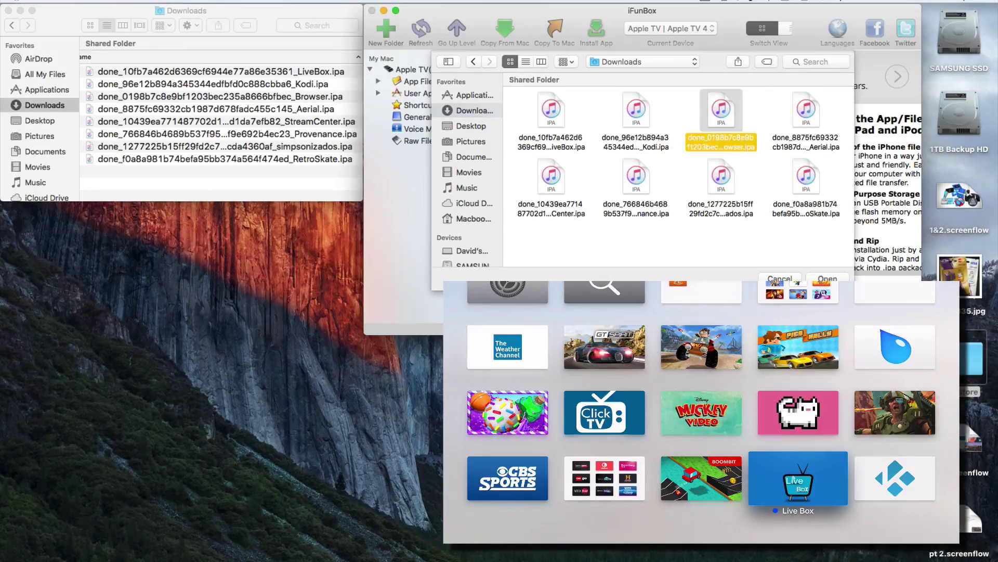
left_click(824, 278)
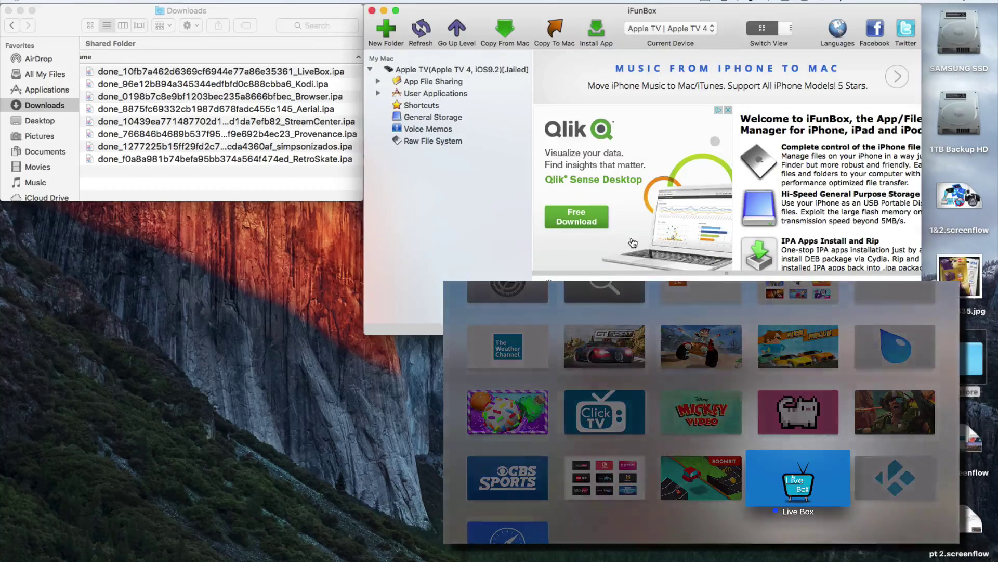
Install the Aerial and StreamCenter .ipa packages onto the Apple TV
left_click(598, 32)
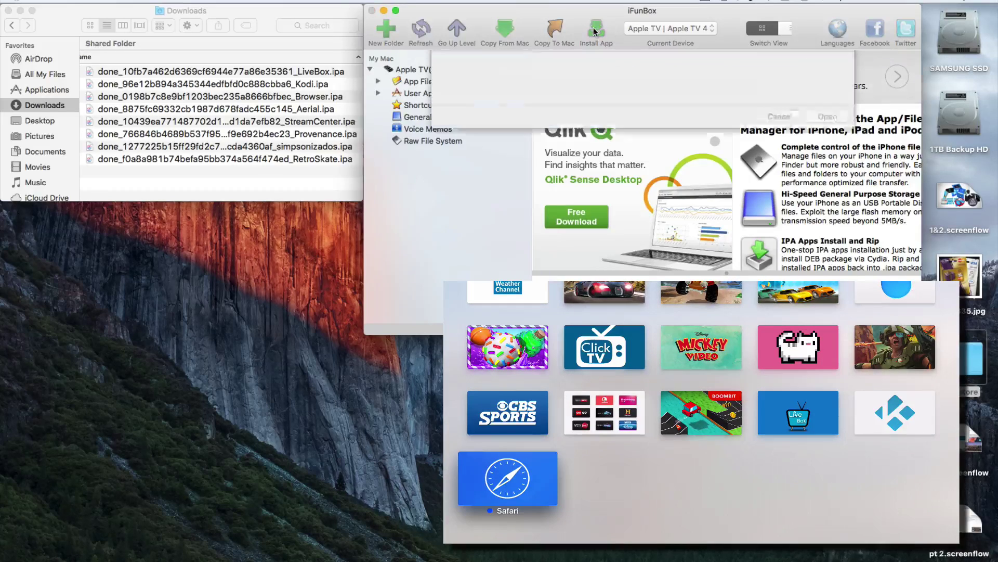
left_click(466, 111)
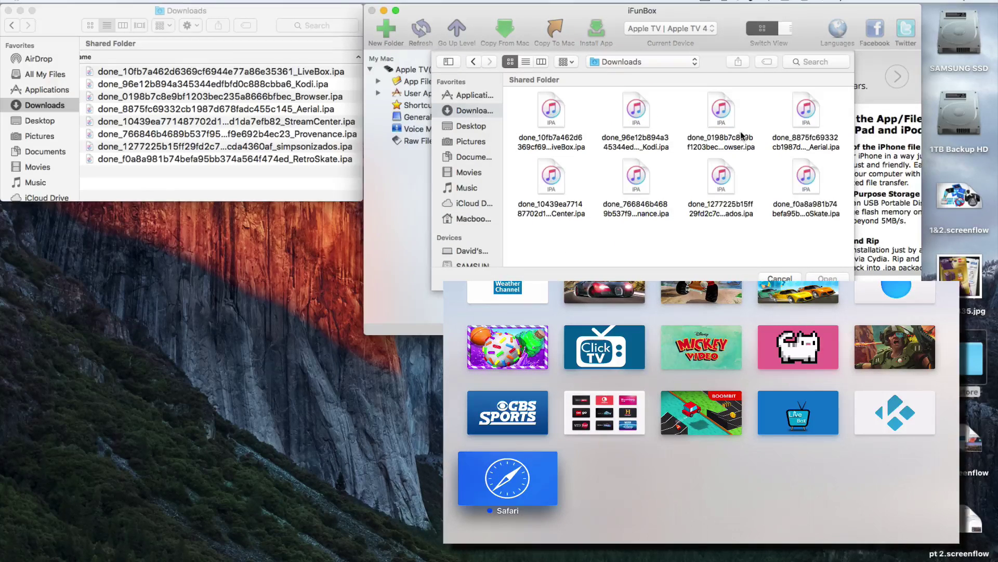
left_click(806, 122)
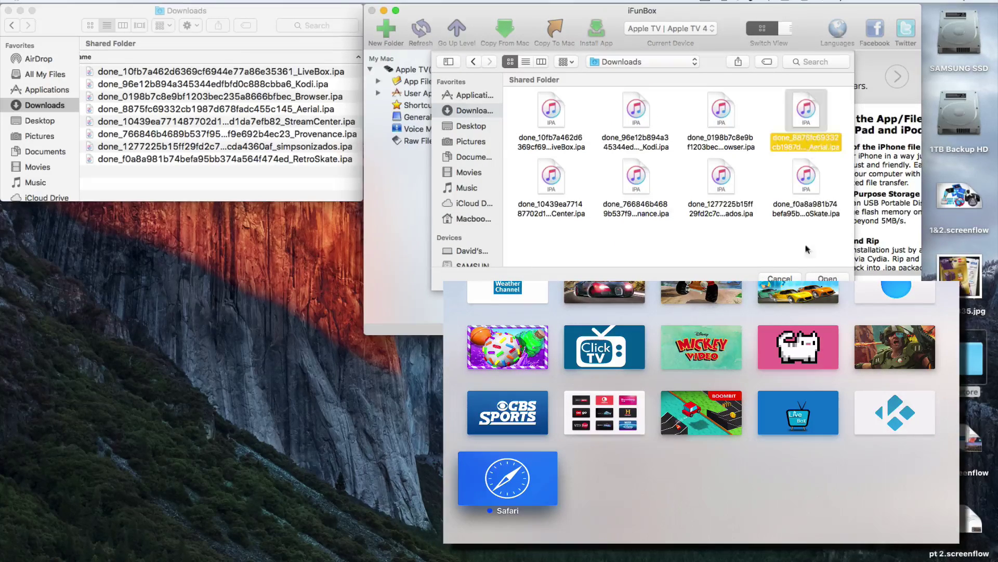
left_click(824, 277)
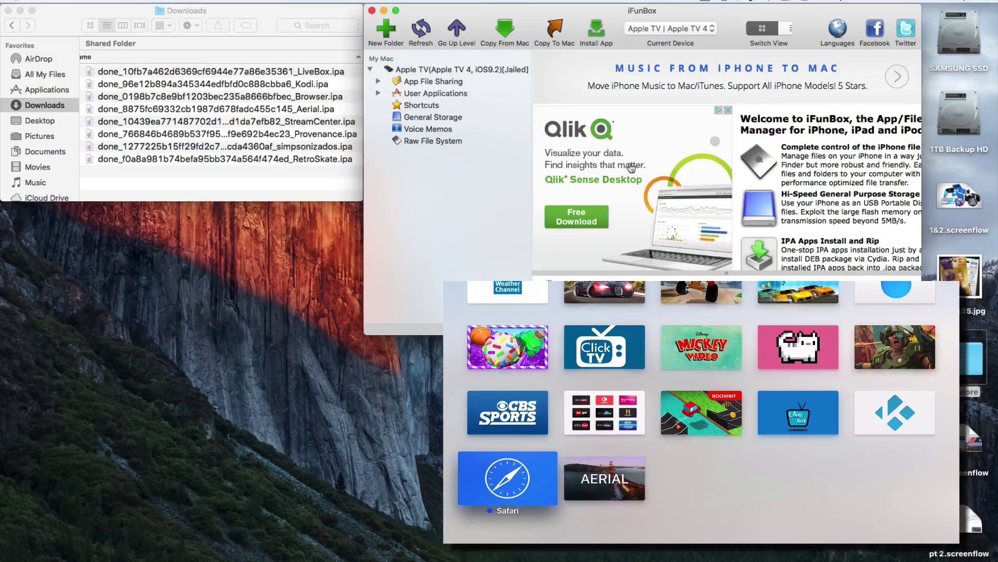
left_click(596, 32)
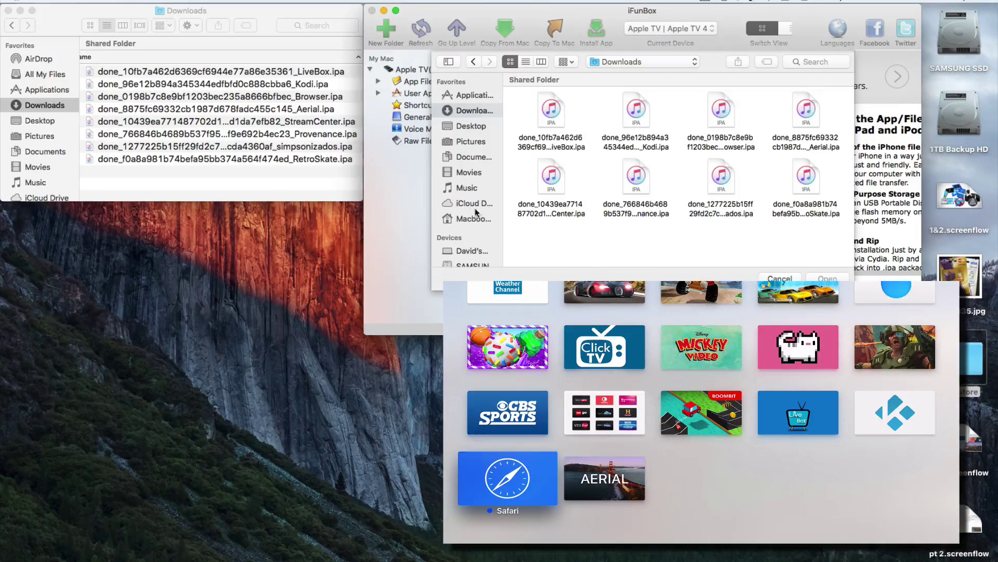
left_click(551, 187)
left_click(827, 278)
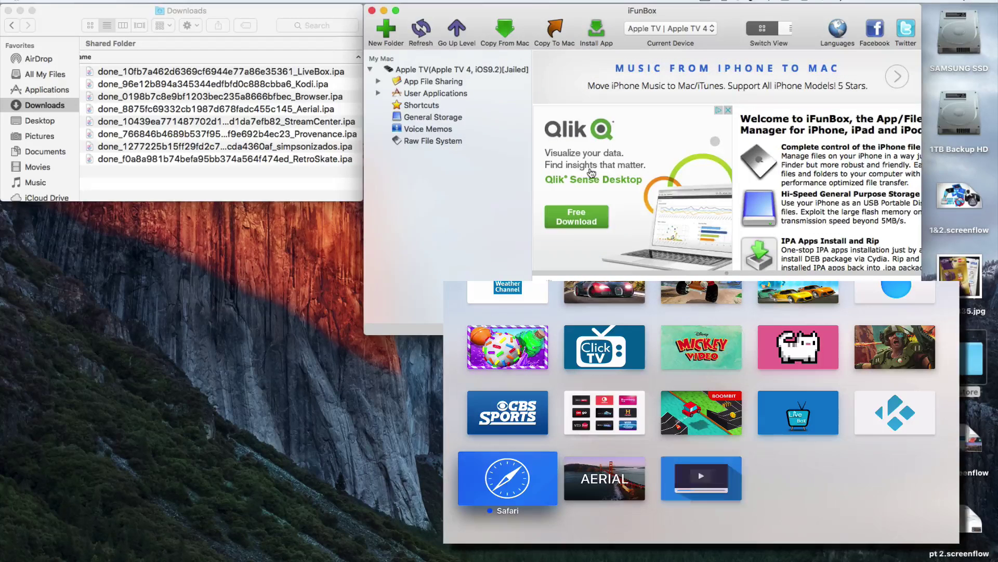
Install the simpsonizados and RetroSkate .ipa packages onto the Apple TV
left_click(596, 31)
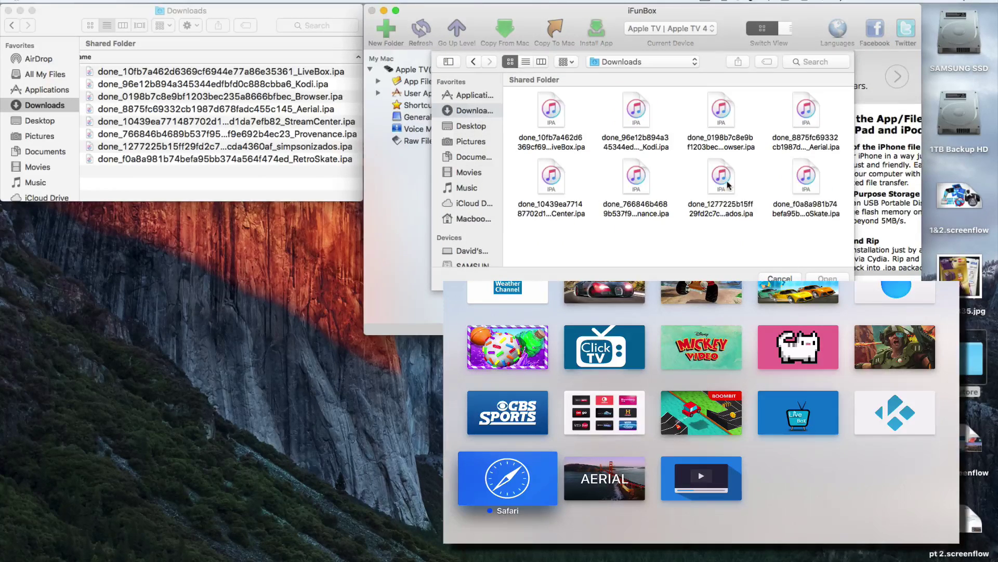
left_click(727, 181)
left_click(828, 279)
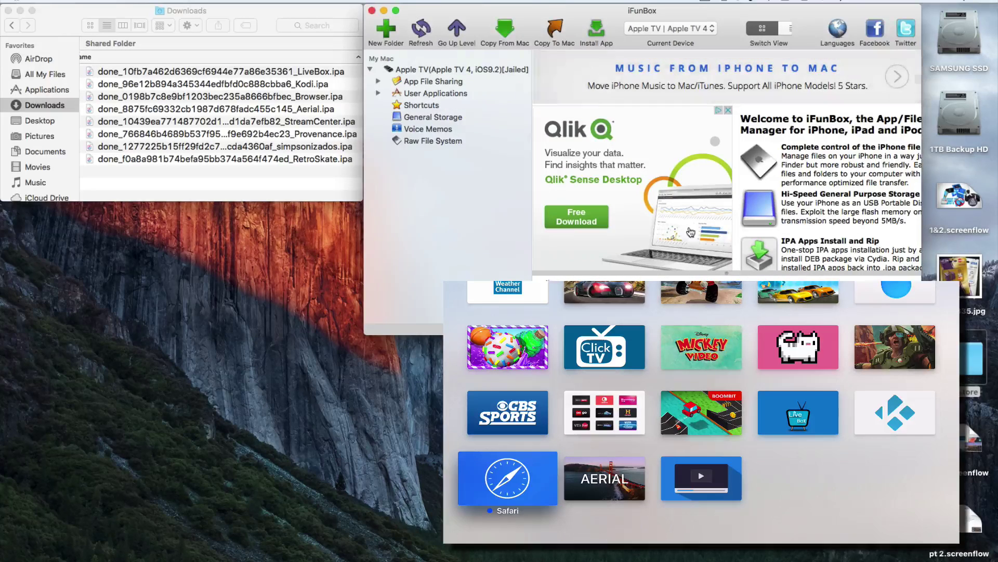
left_click(595, 29)
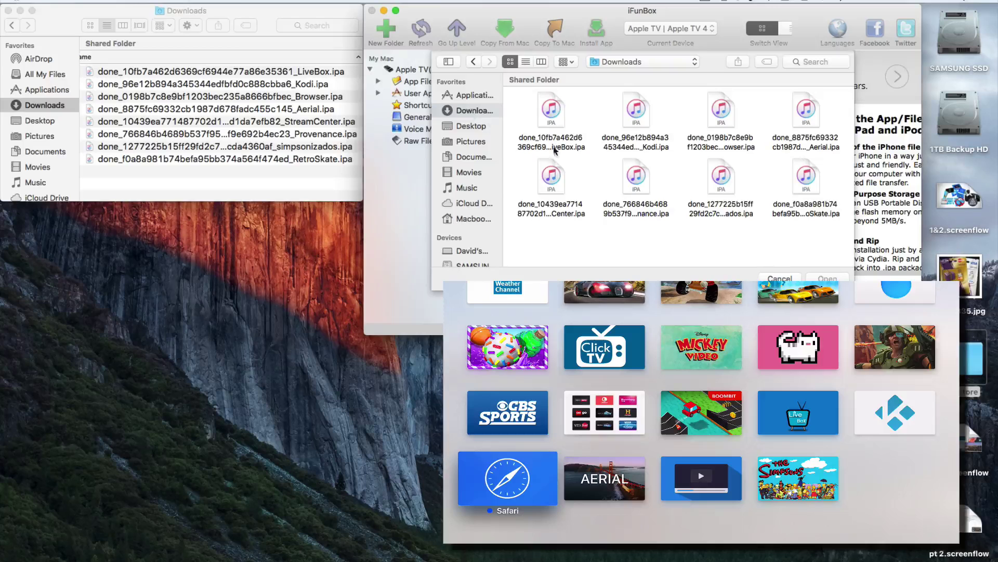
left_click(811, 181)
left_click(821, 279)
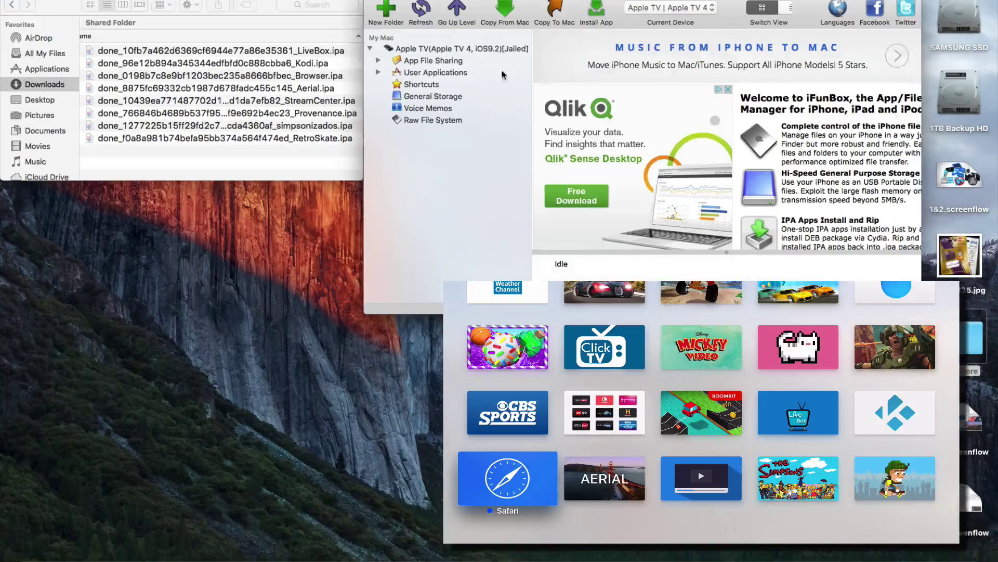
Install the Provenance .ipa from Downloads onto the Apple TV
left_click(597, 30)
left_click(468, 89)
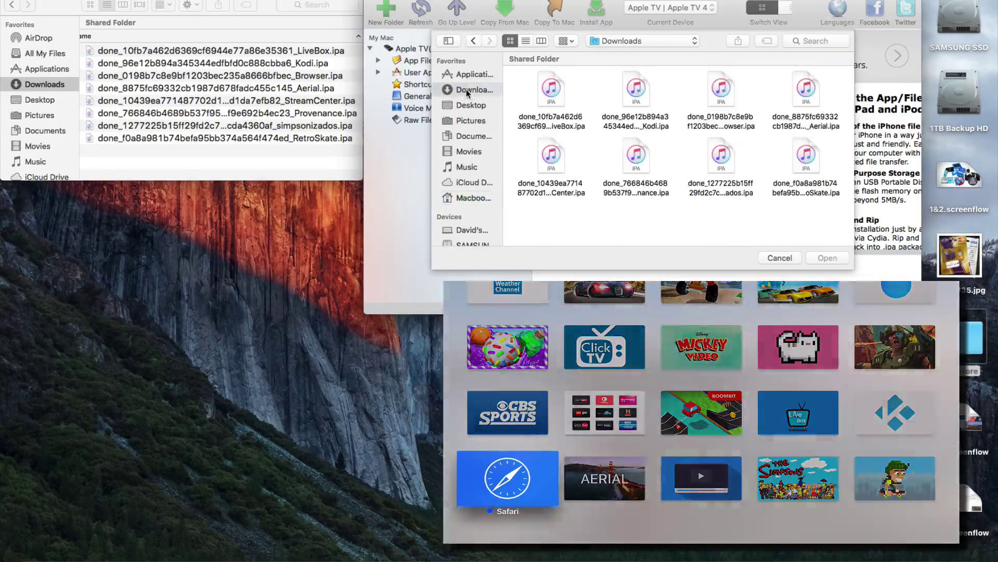
left_click(636, 156)
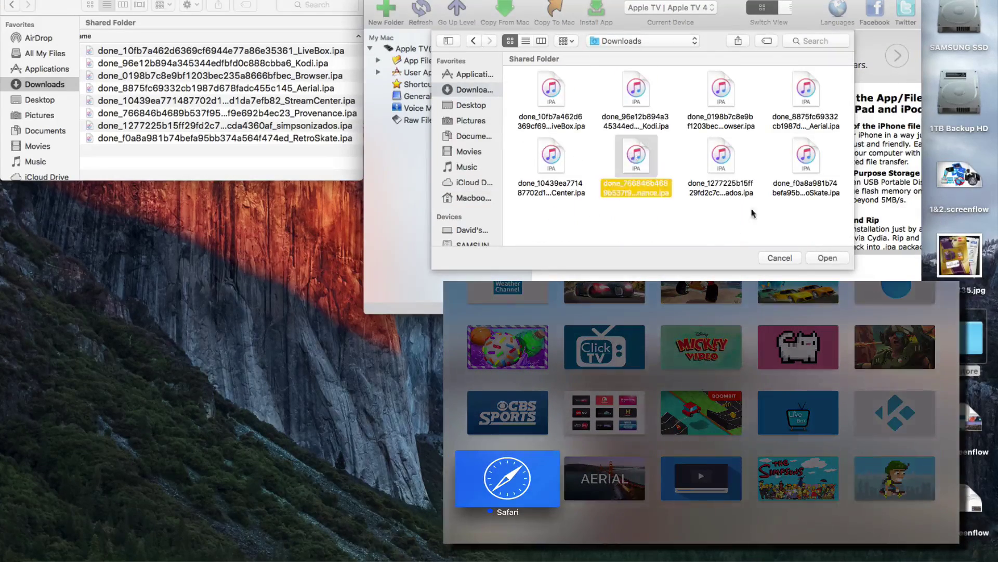
left_click(827, 258)
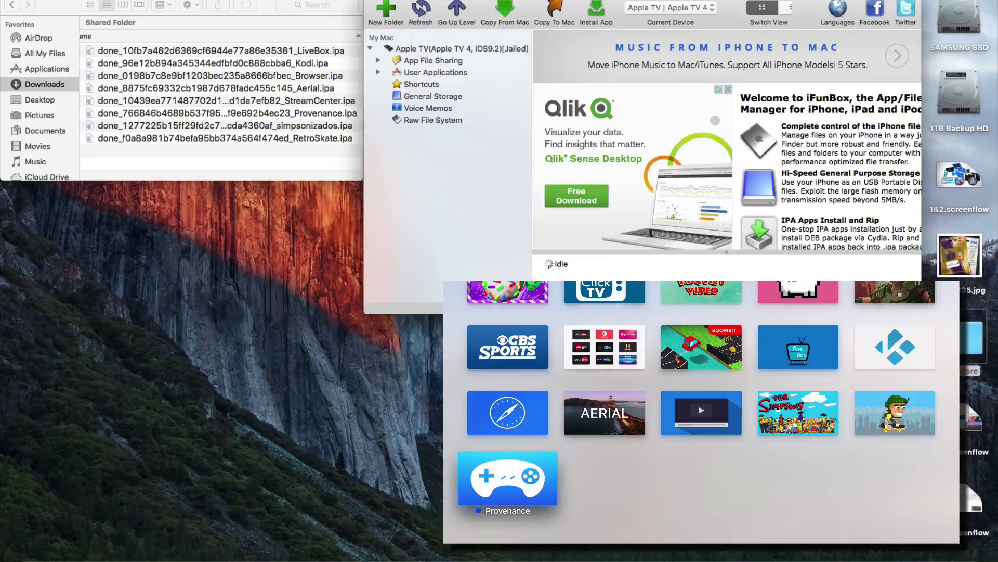
Hide the iFunBox window with Cmd+H to reveal the Apple TV screen
key("super+h")
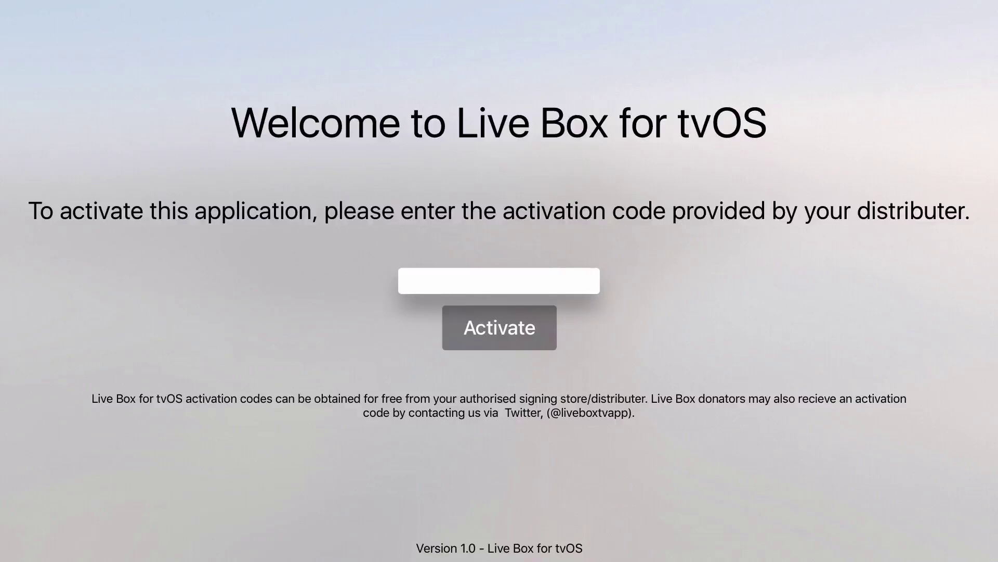
Exit the Live Box activation screen and launch the Kodi tile
key("Escape")
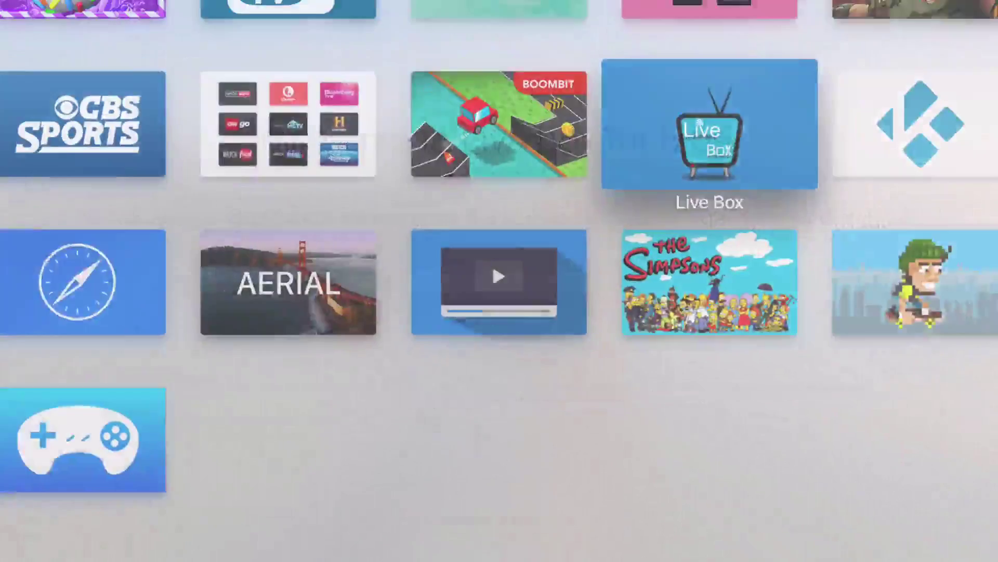
key("Right")
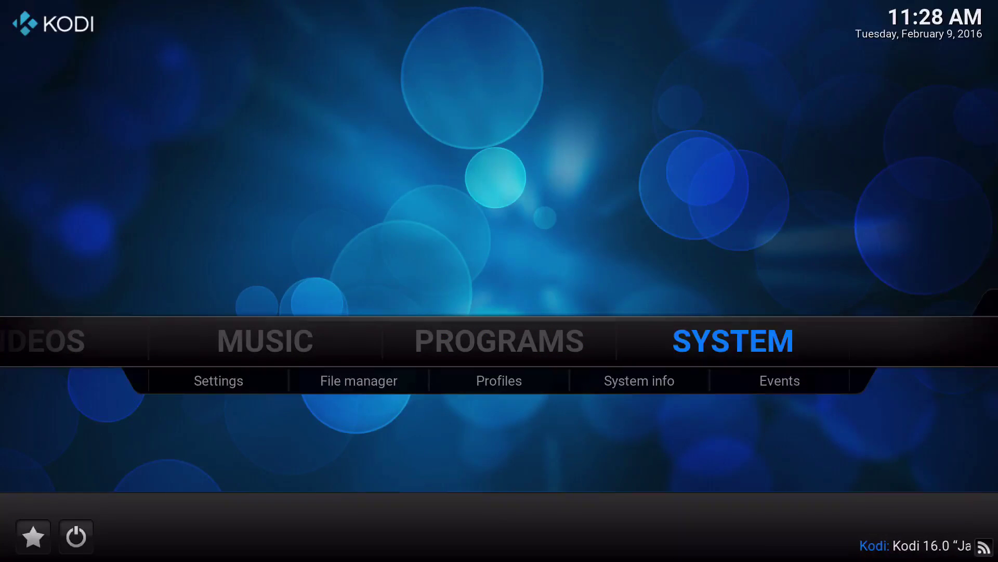
Open Kodi's System File manager and bring up the Add source dialog
key("Down")
key("Right")
key("Return")
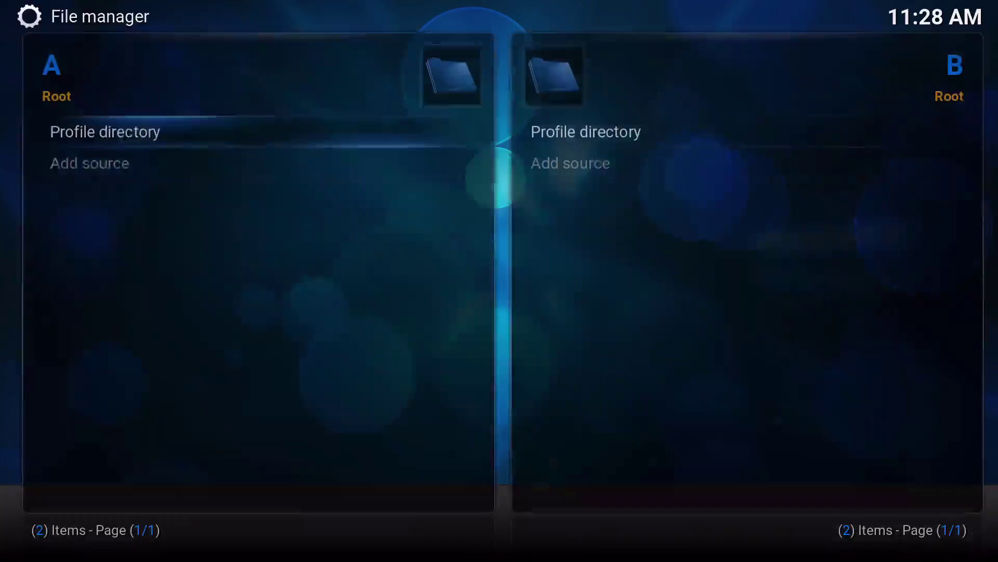
key("Down")
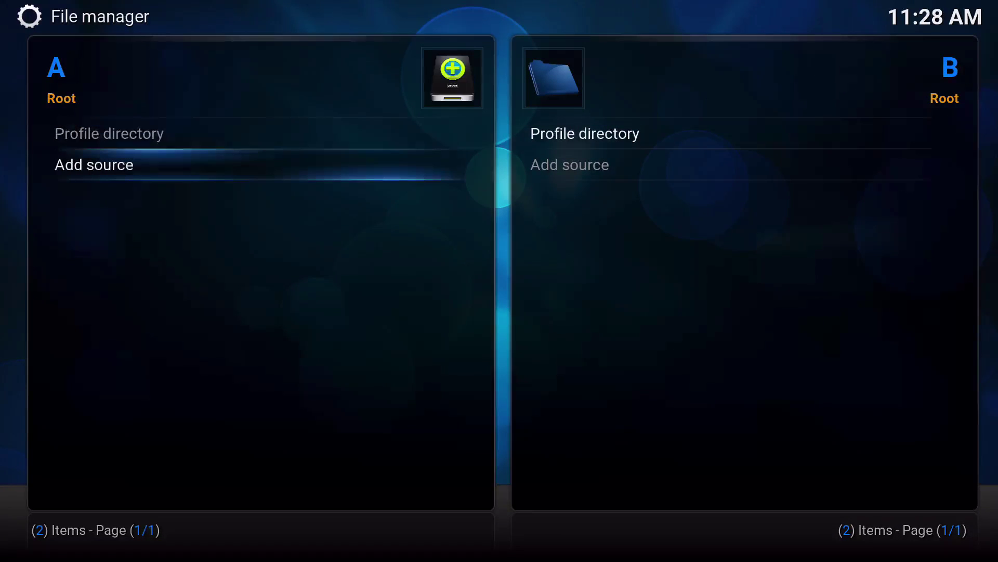
key("Return")
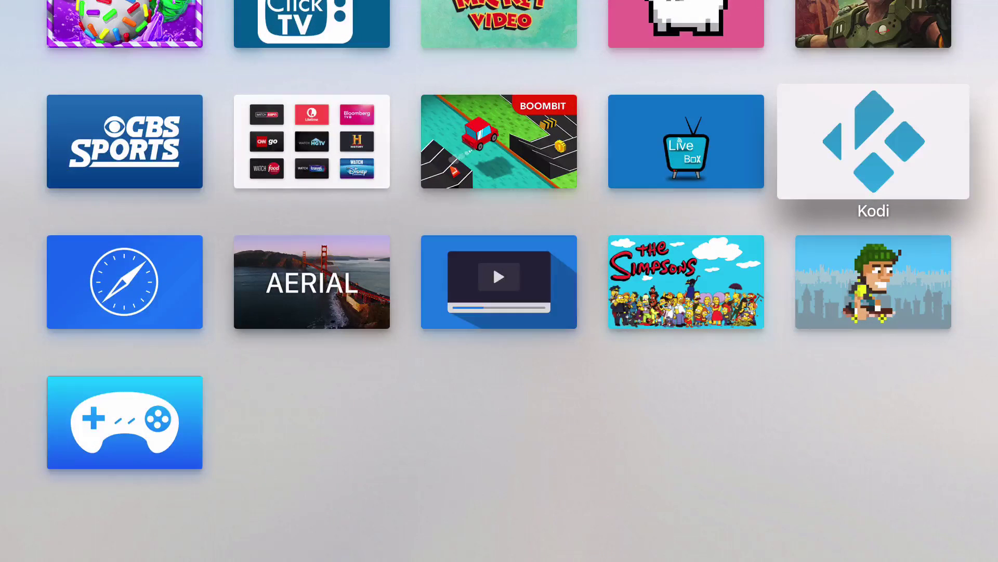
Launch the sideloaded web browser and dismiss its Usage Guide
key("Down")
key("Left")
key("Left")
key("Left")
key("Left")
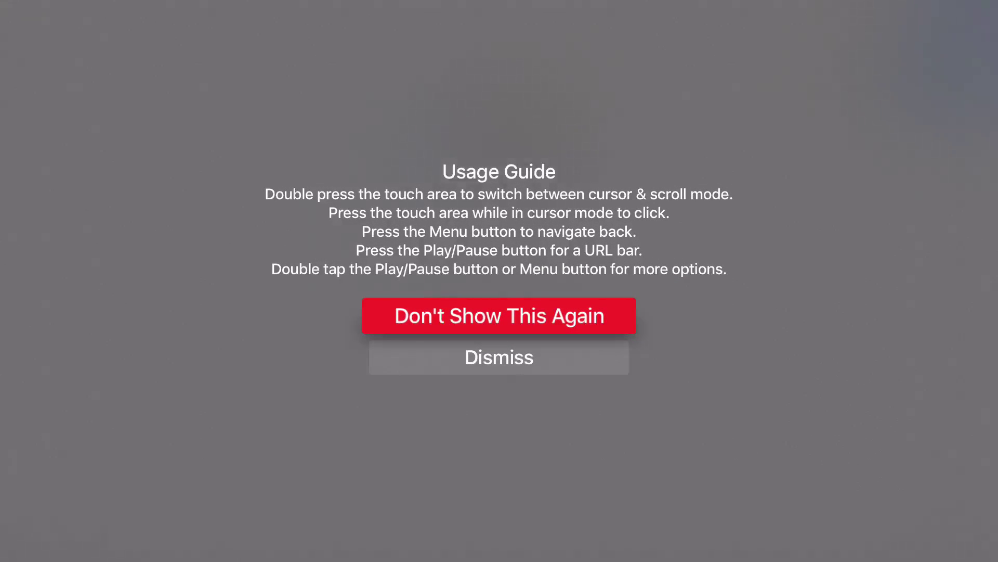
key("Down")
key("Return")
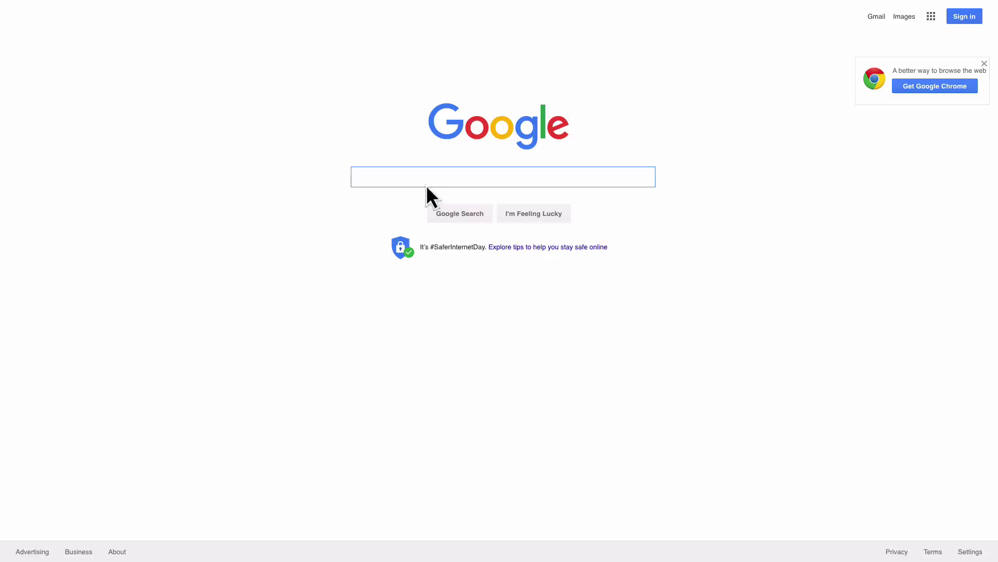
Try a Google search with the on-screen keyboard, then cancel back to Google
left_click(394, 177)
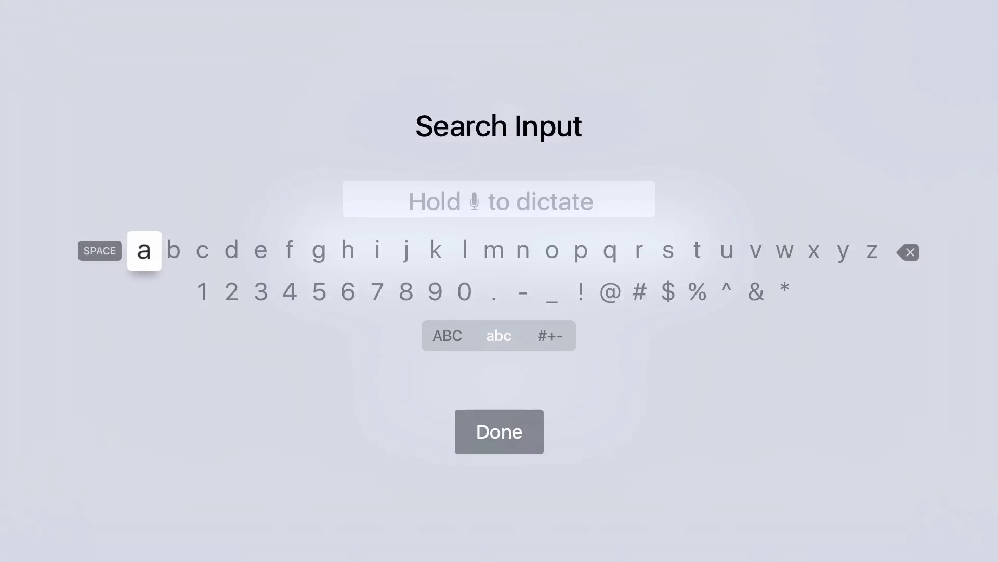
key("Right")
key("Right")
key("Right")
key("Right")
key("Right")
key("Right")
key("Right")
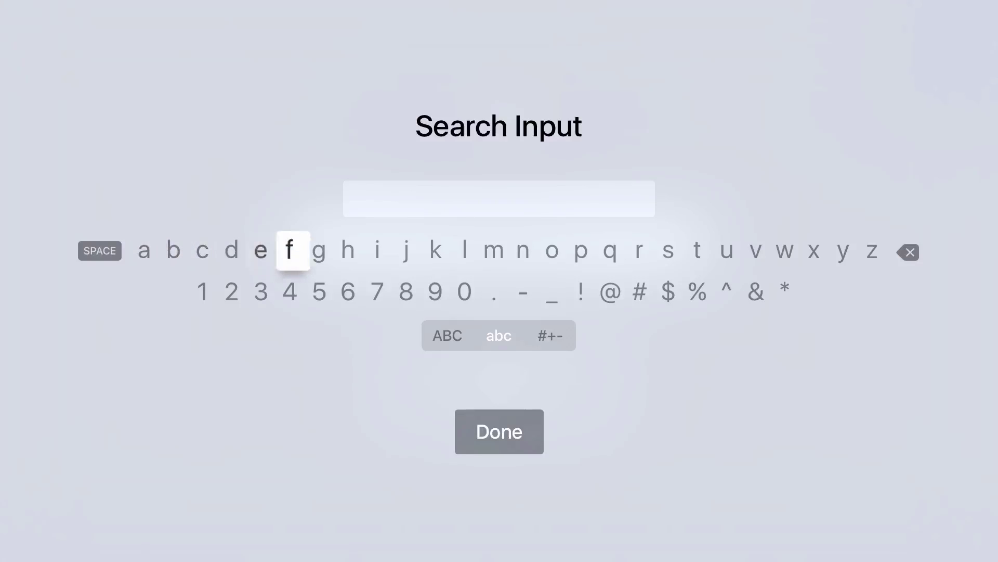
key("Escape")
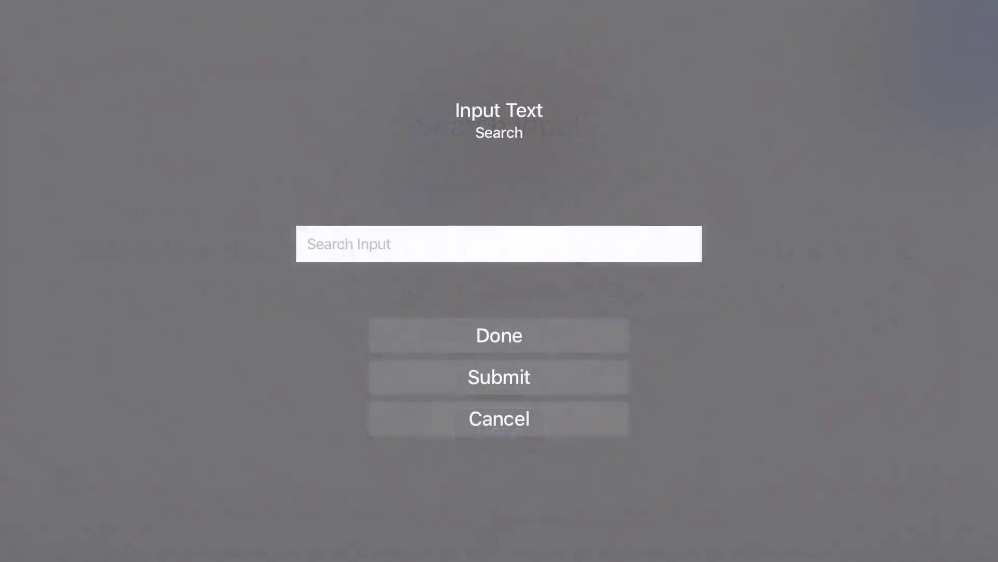
key("Escape")
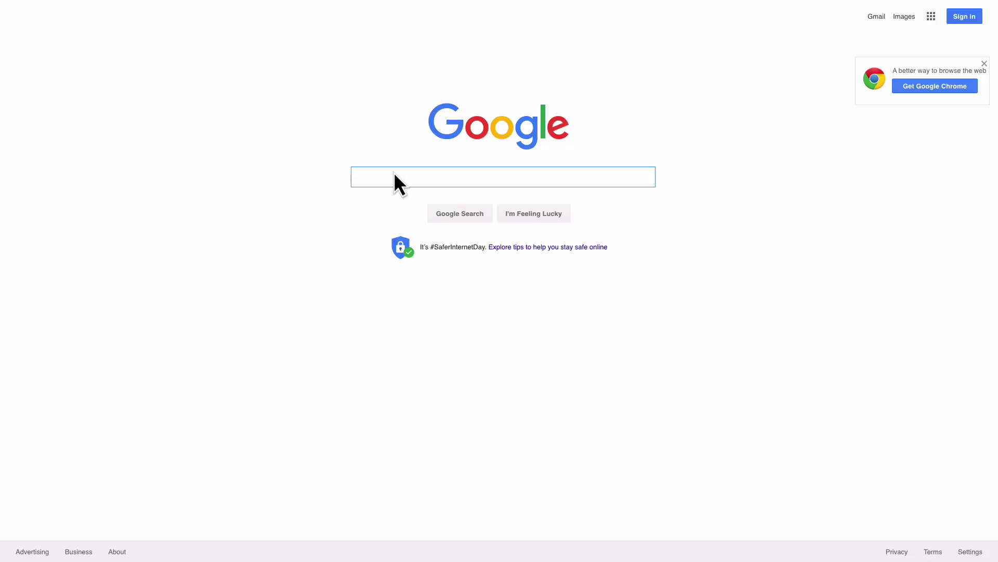
Check the browser's options menu, then bring up the enter-URL-or-search-terms box
key("space")
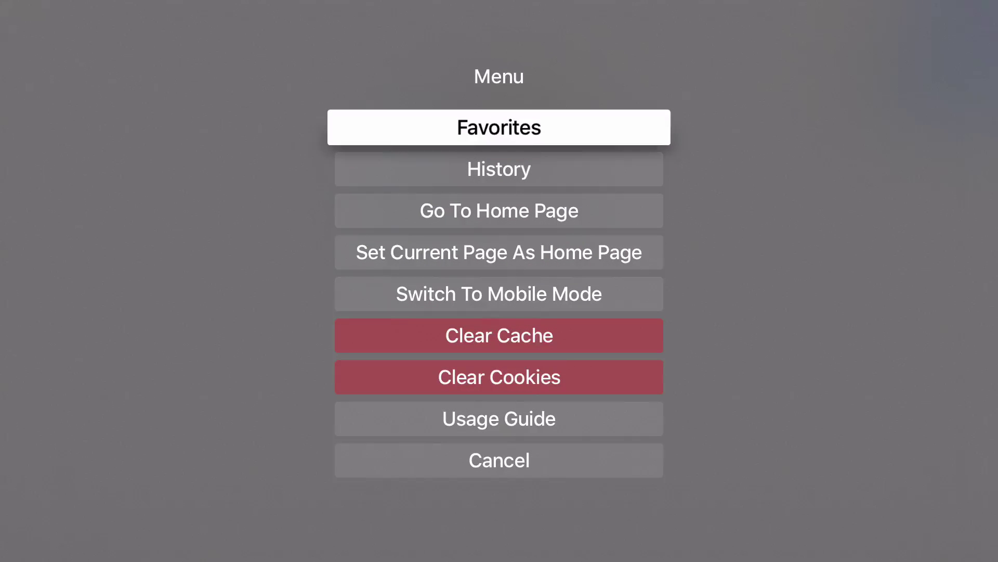
key("Escape")
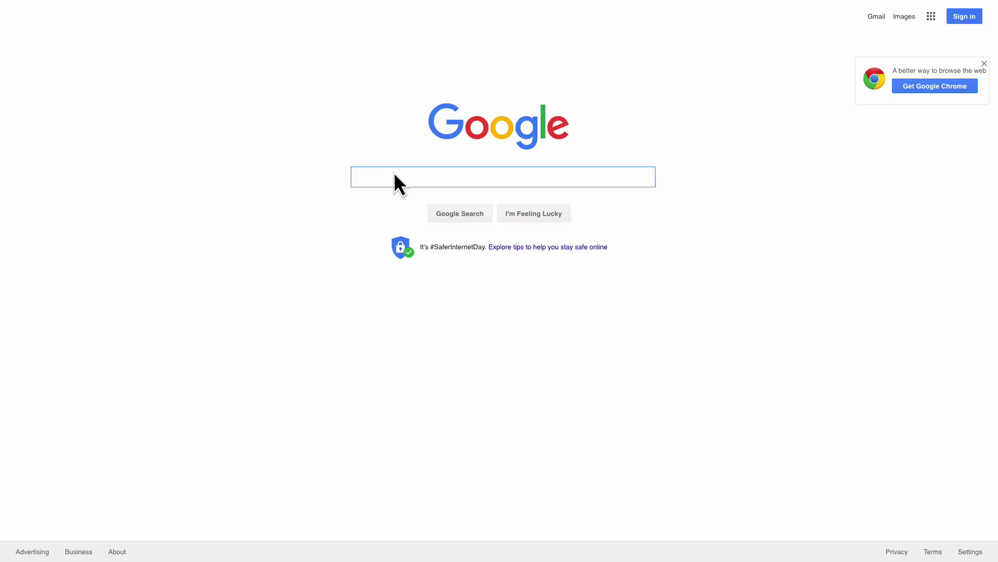
key("space")
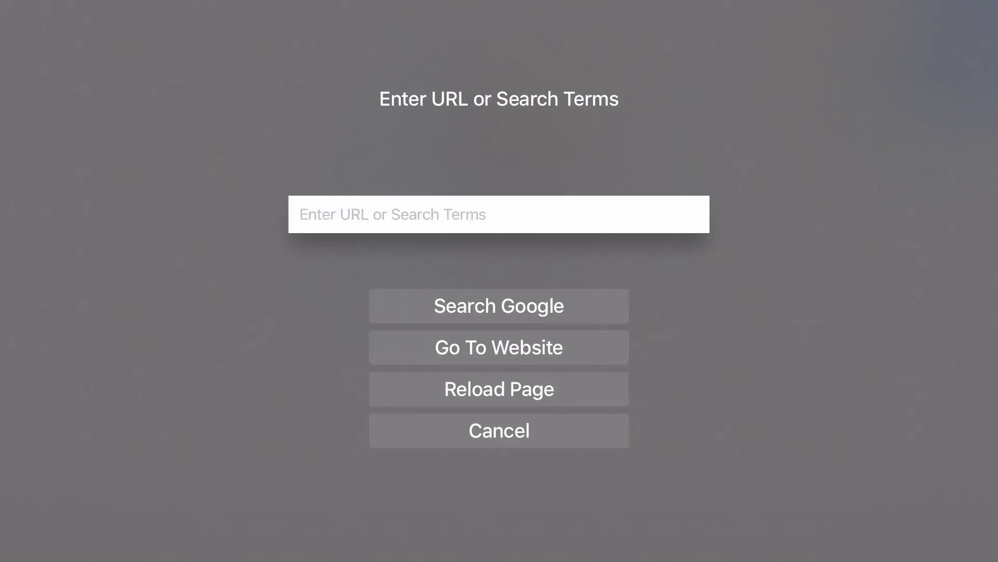
Leave the browser for the home screen and launch the Aerial app
key("Escape")
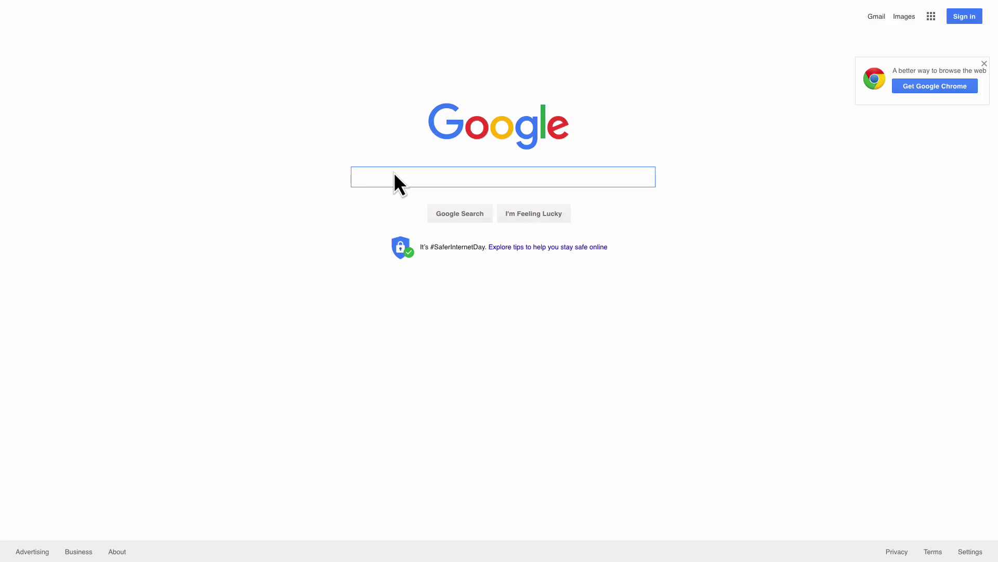
key("Escape")
key("Right")
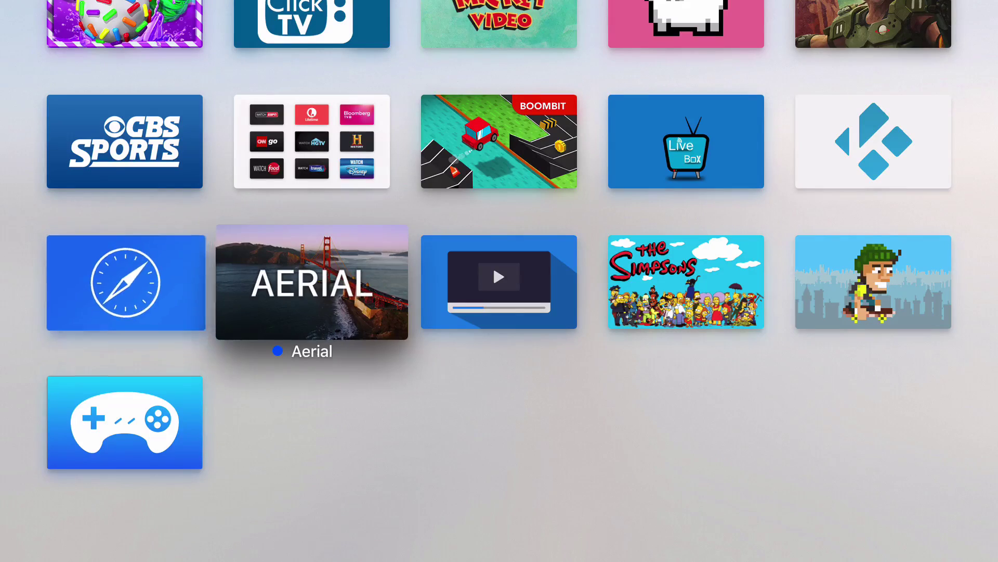
key("Return")
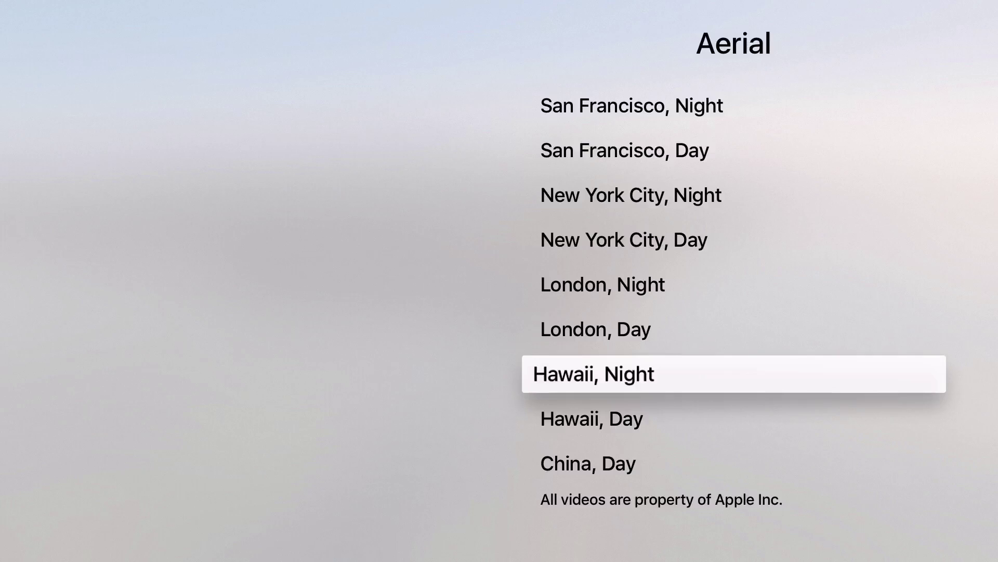
Play the London, Day aerial video, then exit Aerial to the home screen
key("Up")
key("Up")
key("Up")
key("Up")
key("Up")
key("Up")
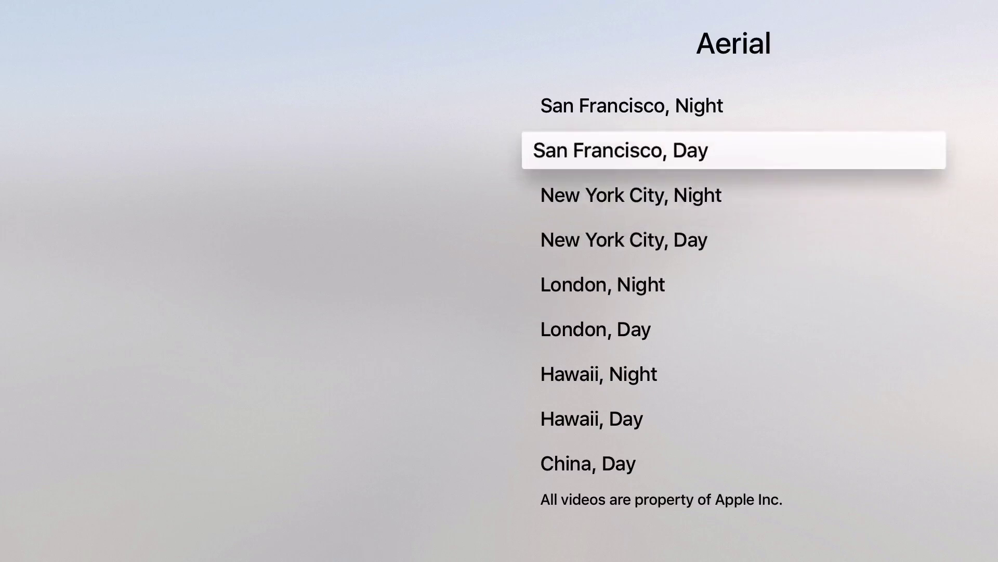
key("Down")
key("Down")
key("Down")
key("Down")
key("Down")
key("Down")
key("Down")
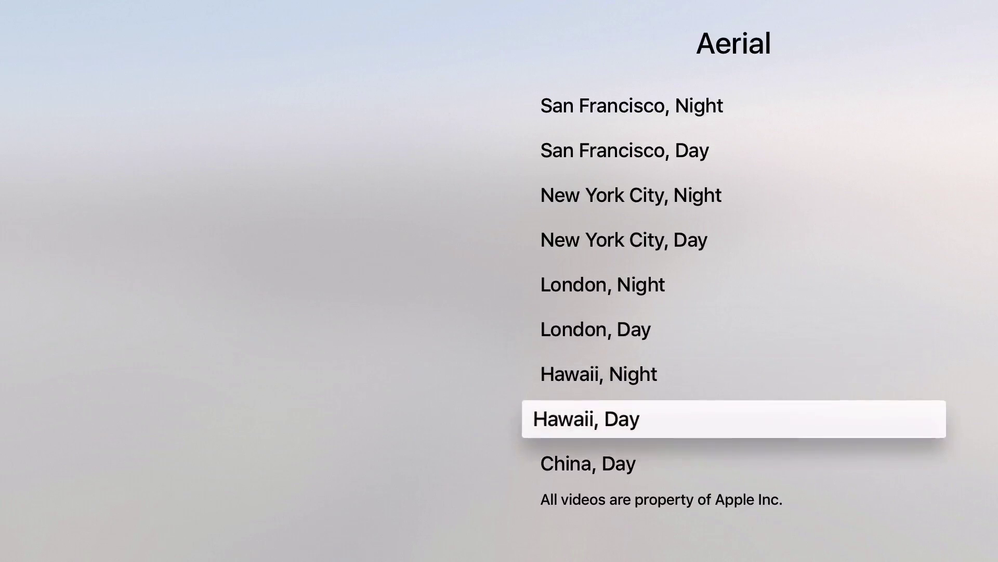
key("Up")
key("Up")
key("Return")
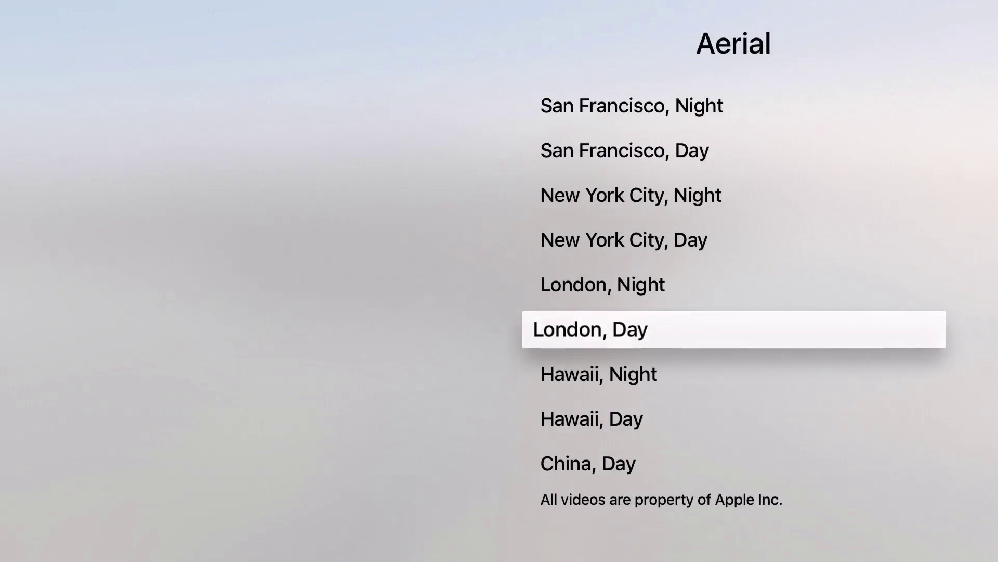
key("Escape")
Launch StreamCenter and browse its Twitch game listings
key("Right")
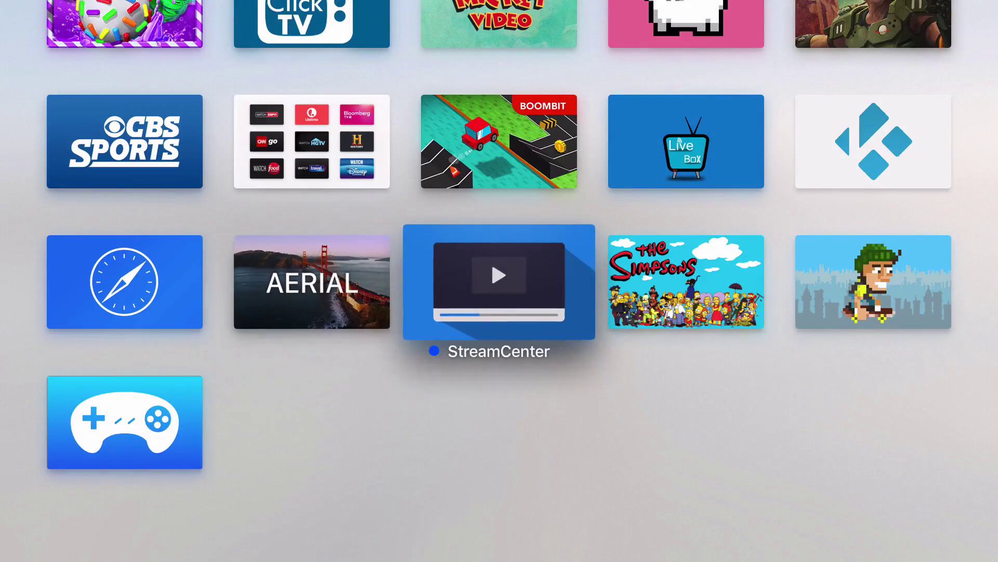
key("Return")
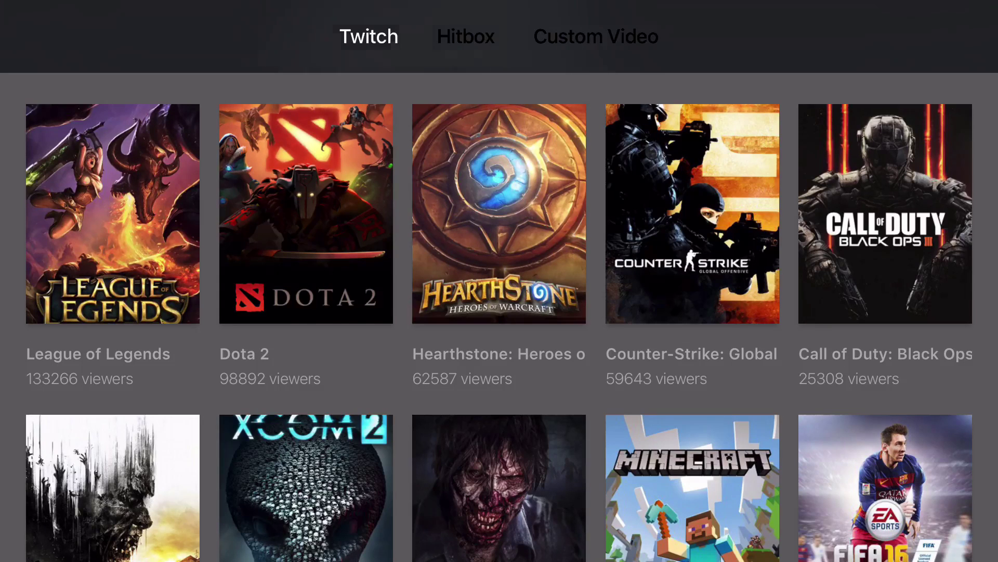
key("Down")
key("Up")
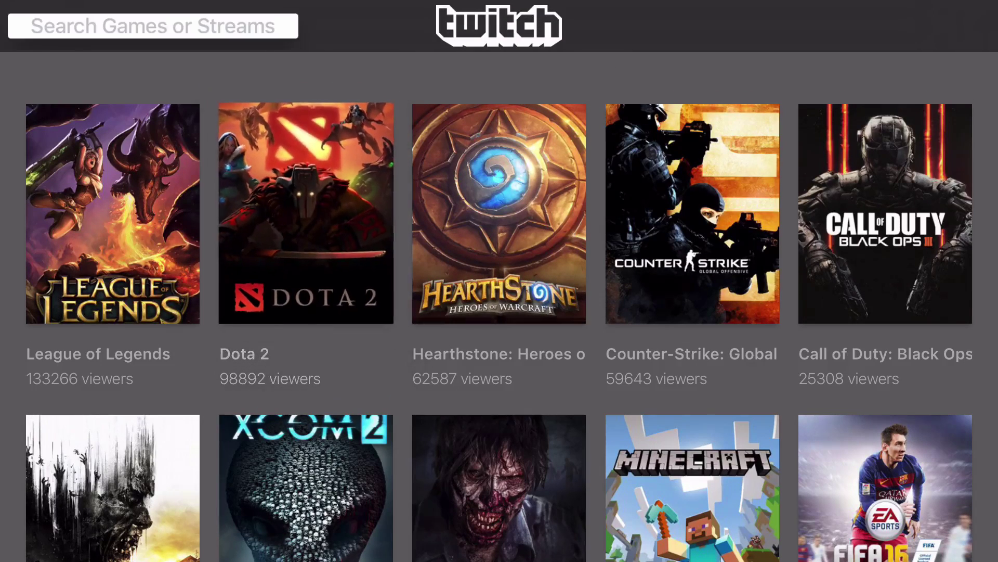
Switch to the Hitbox listings and Custom Video page, then exit StreamCenter
key("Up")
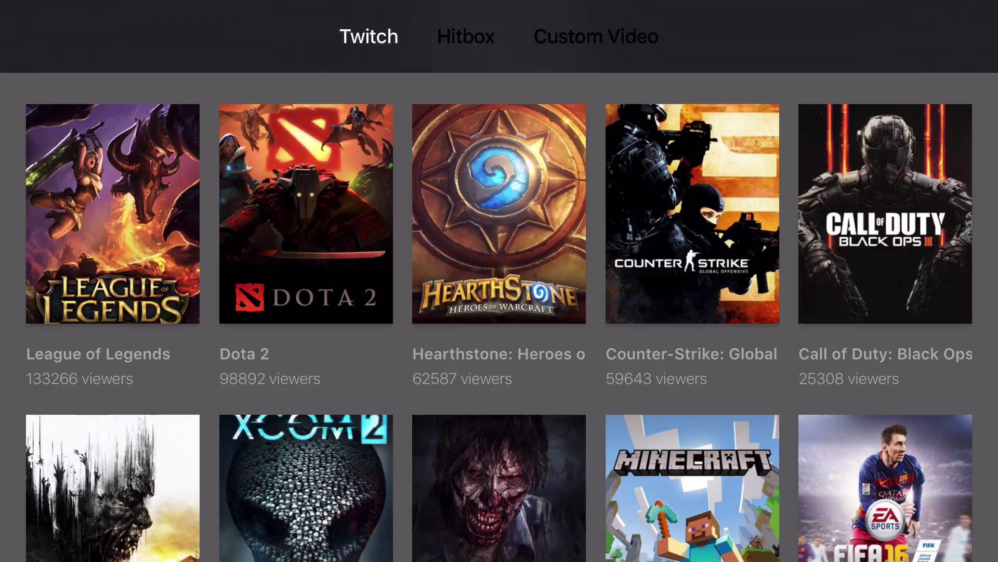
key("Right")
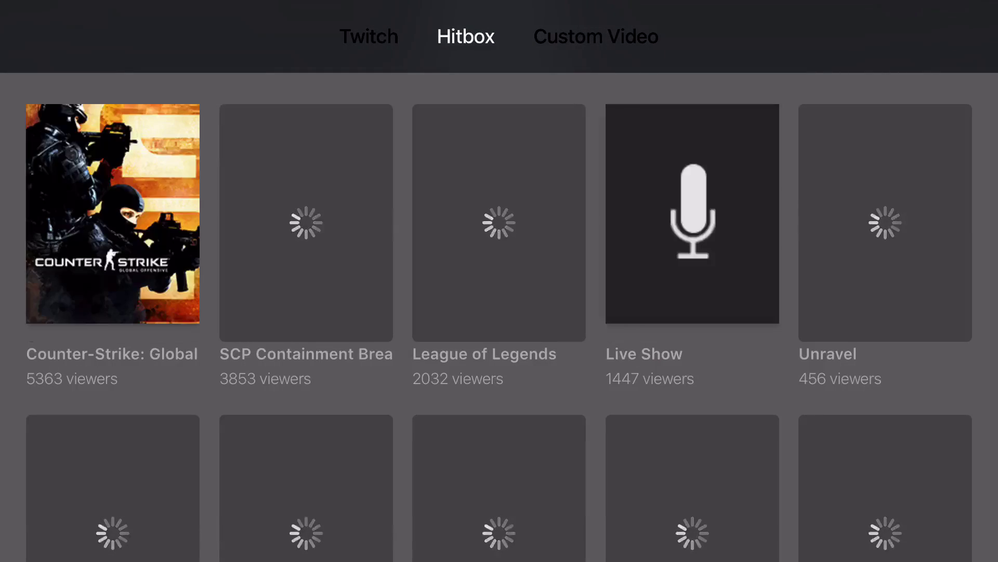
key("Right")
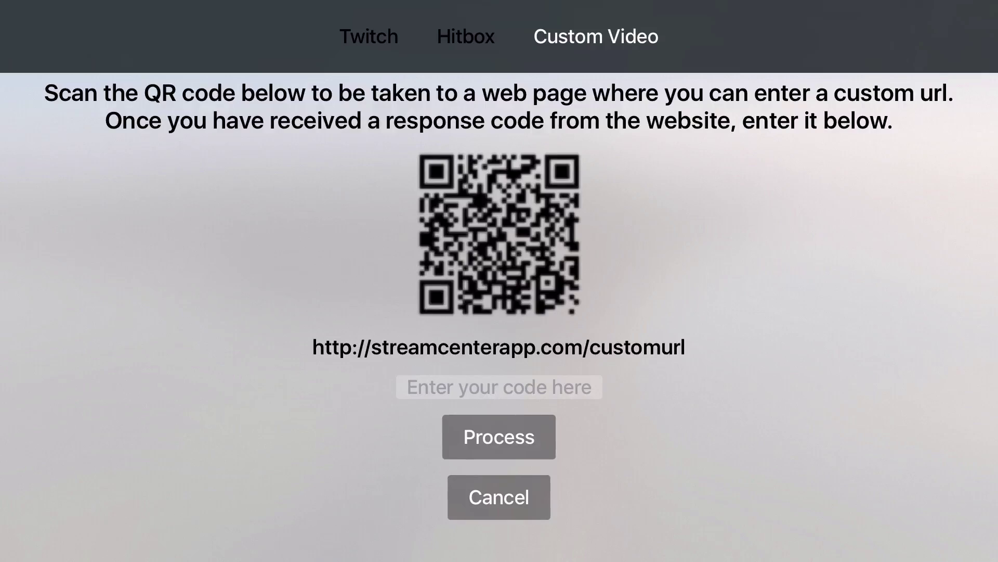
key("Escape")
Open simpsonizados, scroll down and back up the Select a Season grid, then exit home
key("Right")
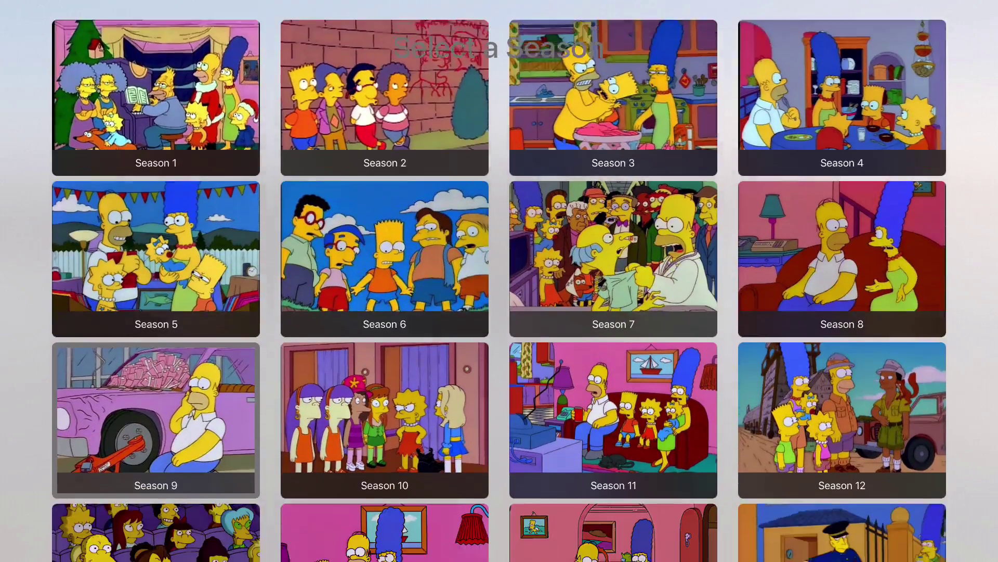
key("Down")
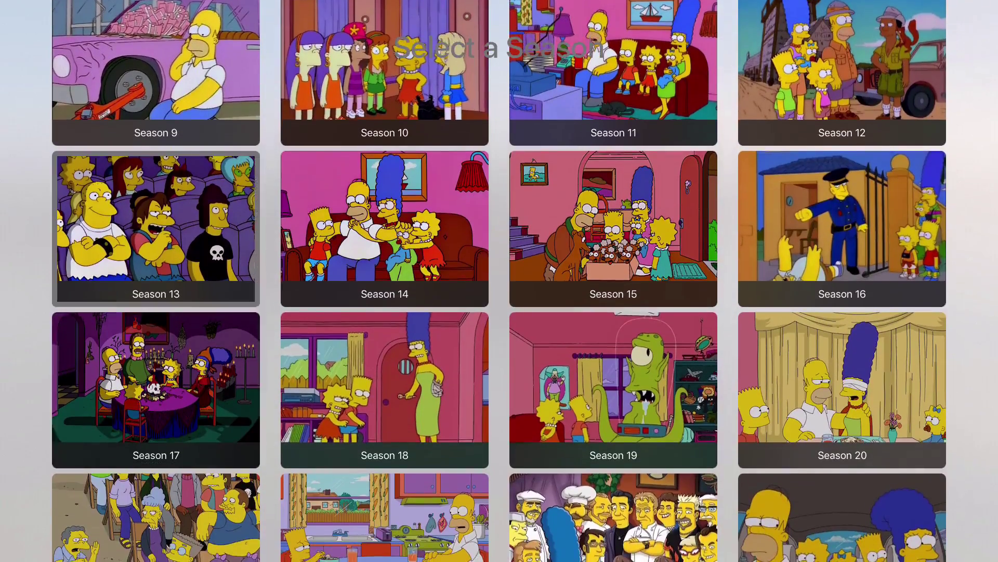
key("Up")
key("Up")
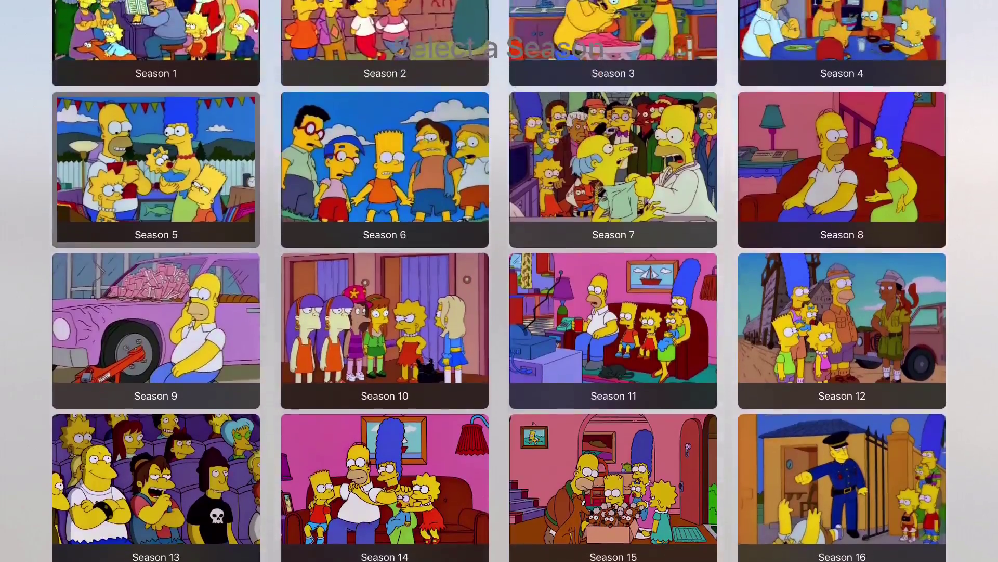
key("Escape")
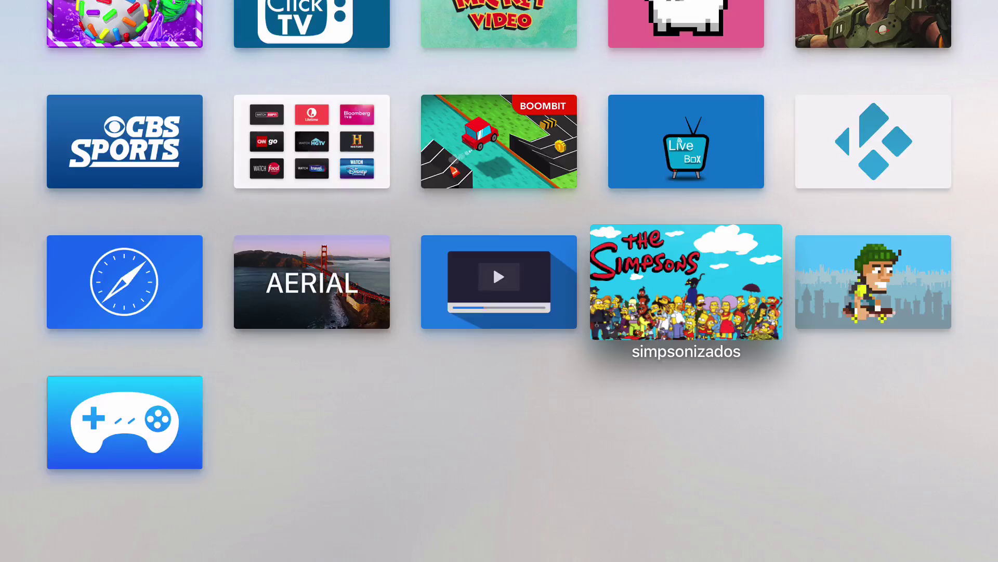
Play a brief RetroSkate run, quit it, and move focus to the Provenance tile
key("Right")
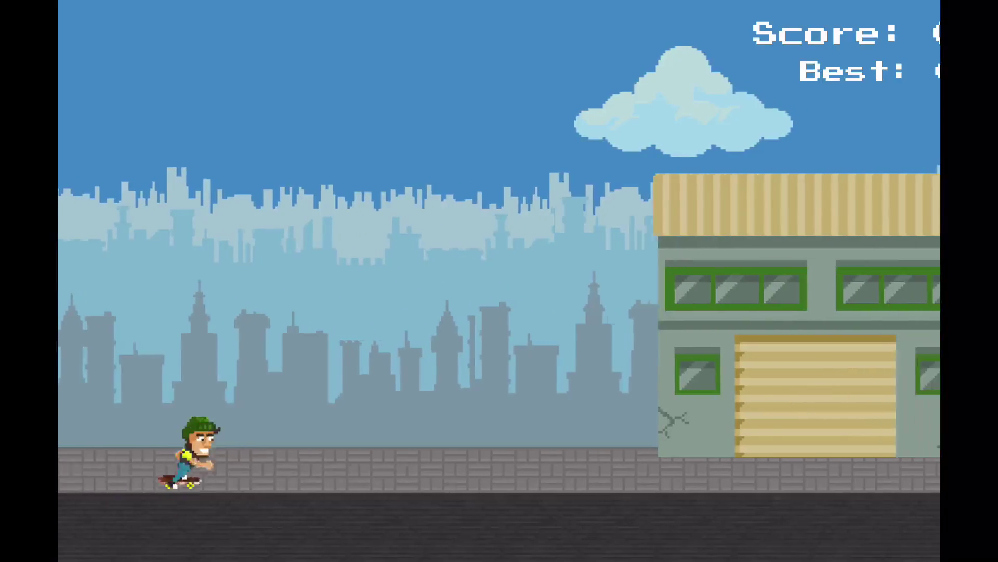
key("Escape")
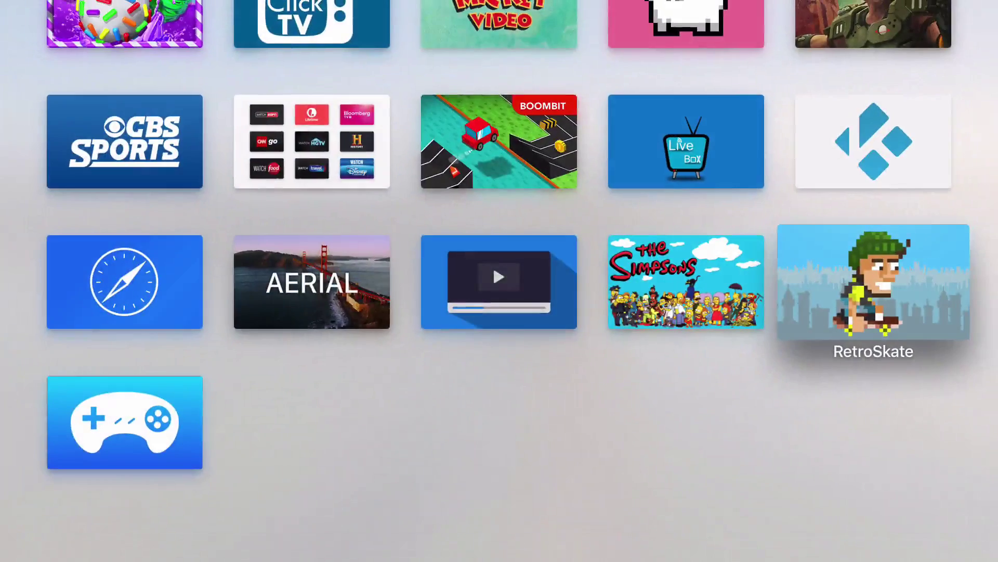
key("Down")
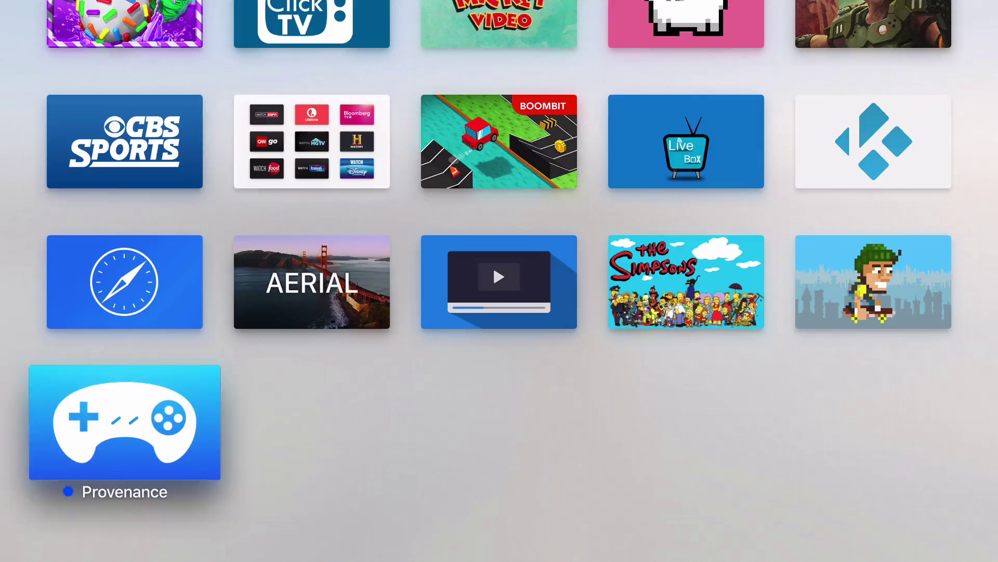
key("Return")
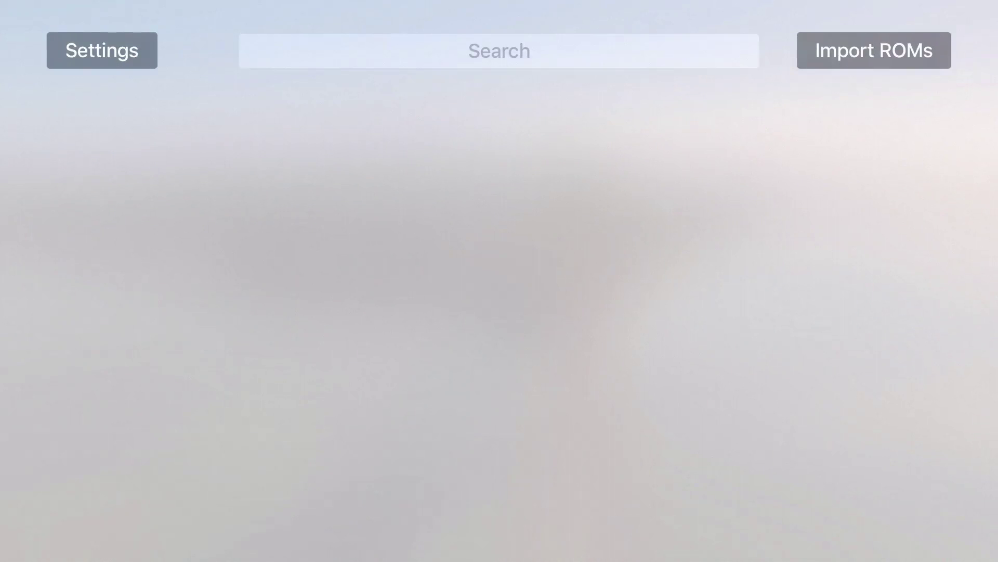
key("Right")
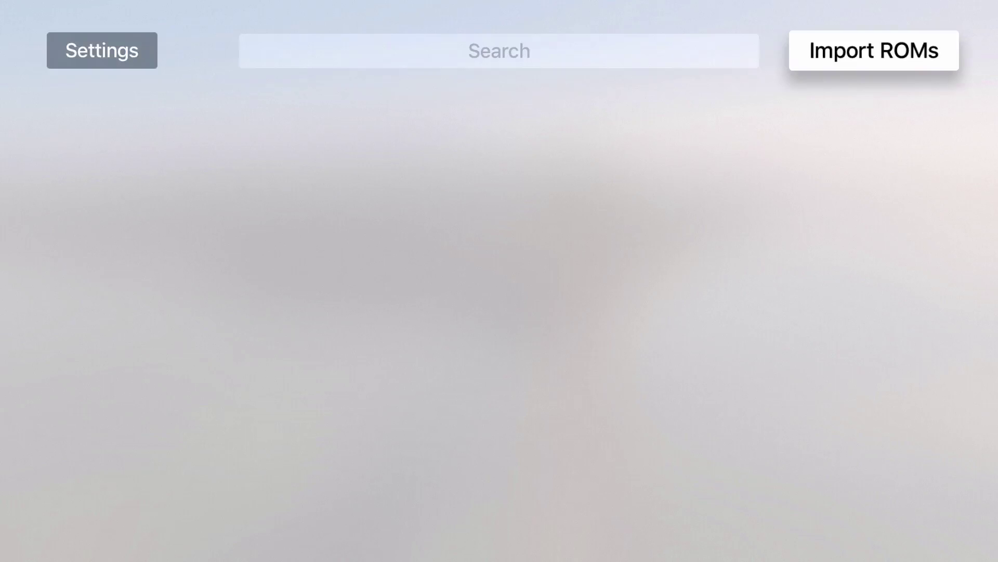
key("Return")
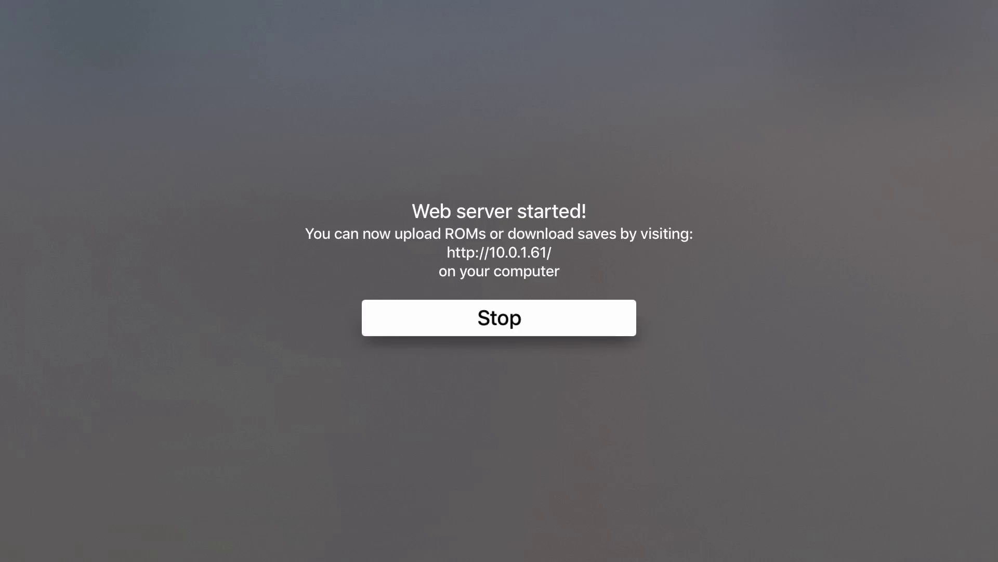
key("Escape")
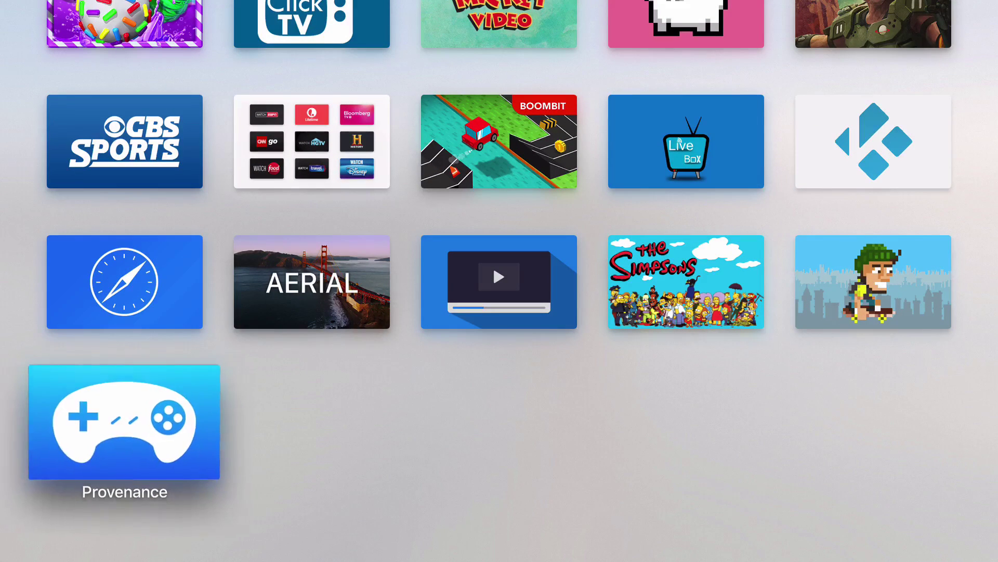
key("Up")
key("Right")
key("Right")
key("Right")
key("Right")
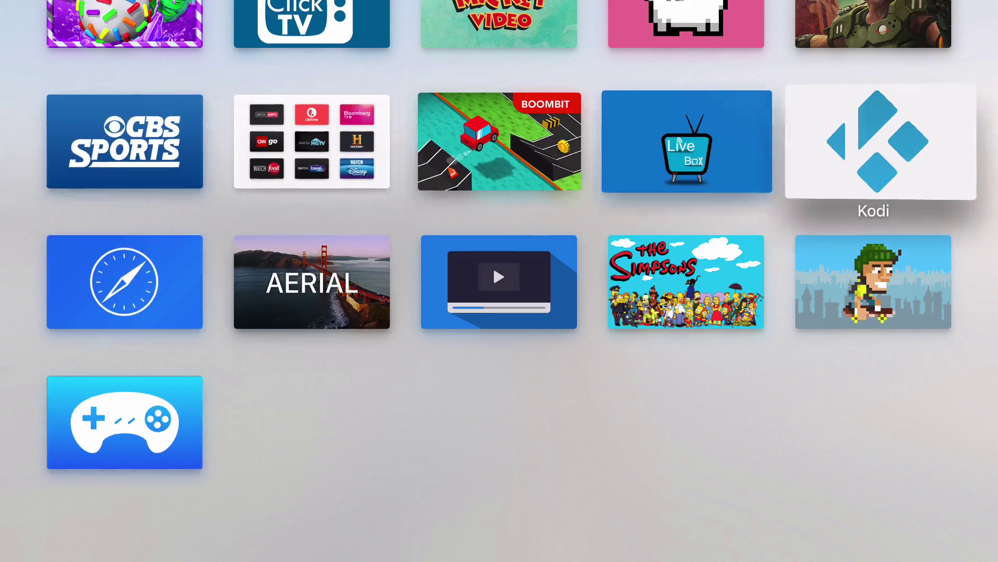
key("Left")
key("Down")
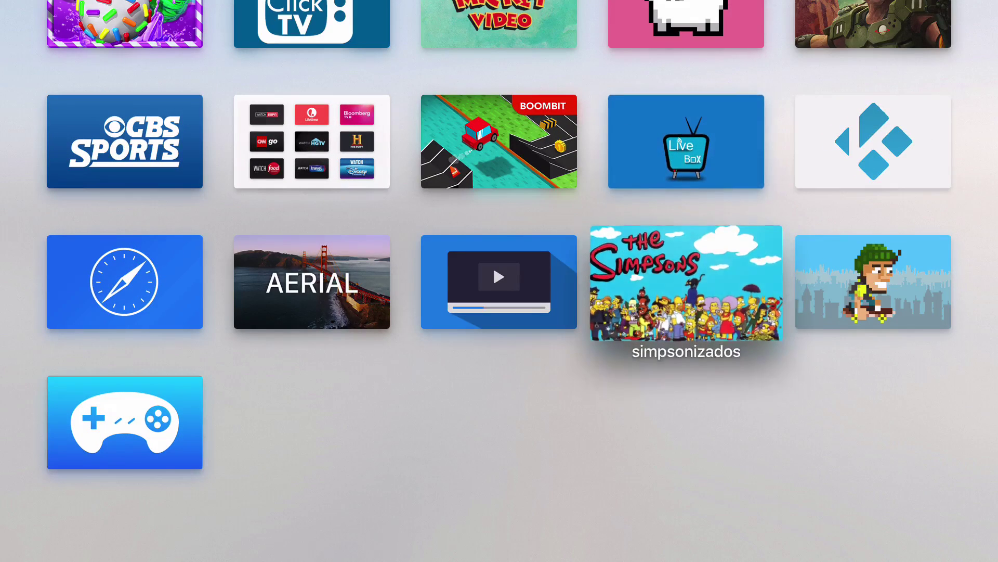
key("Left")
key("Left")
key("Left")
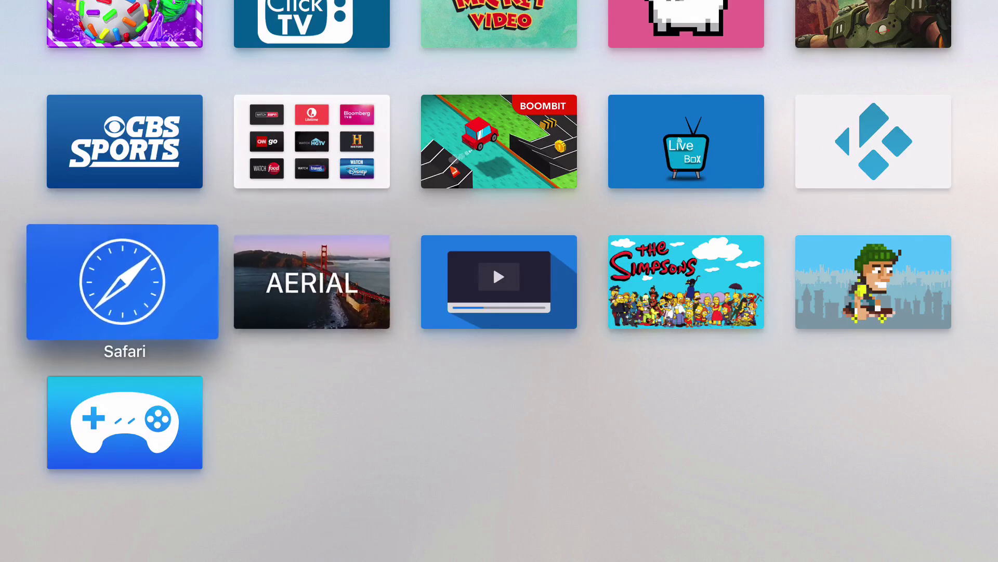
key("Right")
key("Right")
key("Right")
key("Right")
key("Left")
key("Left")
key("Down")
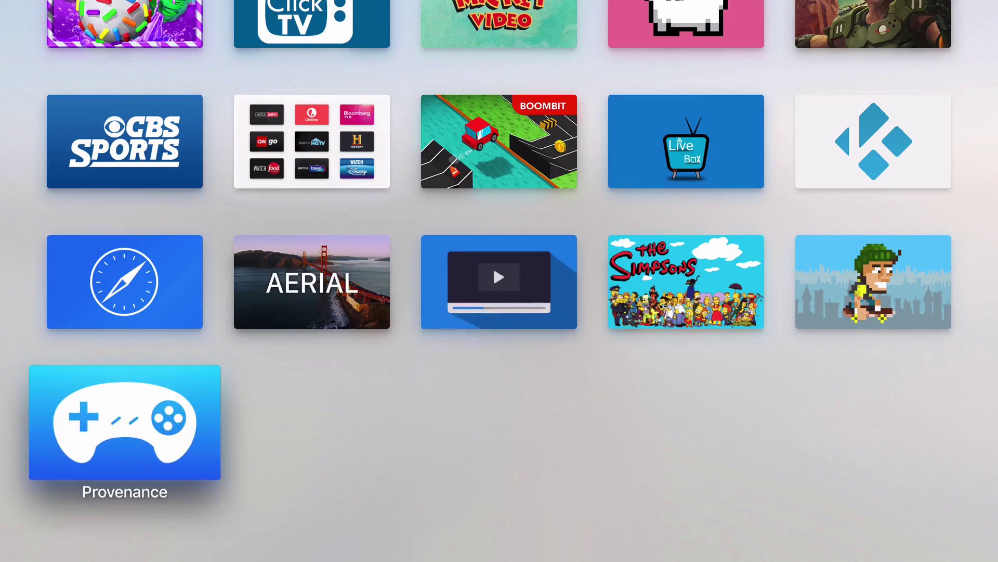
key("Up")
key("Right")
key("Right")
key("Right")
key("Right")
key("Up")
key("Left")
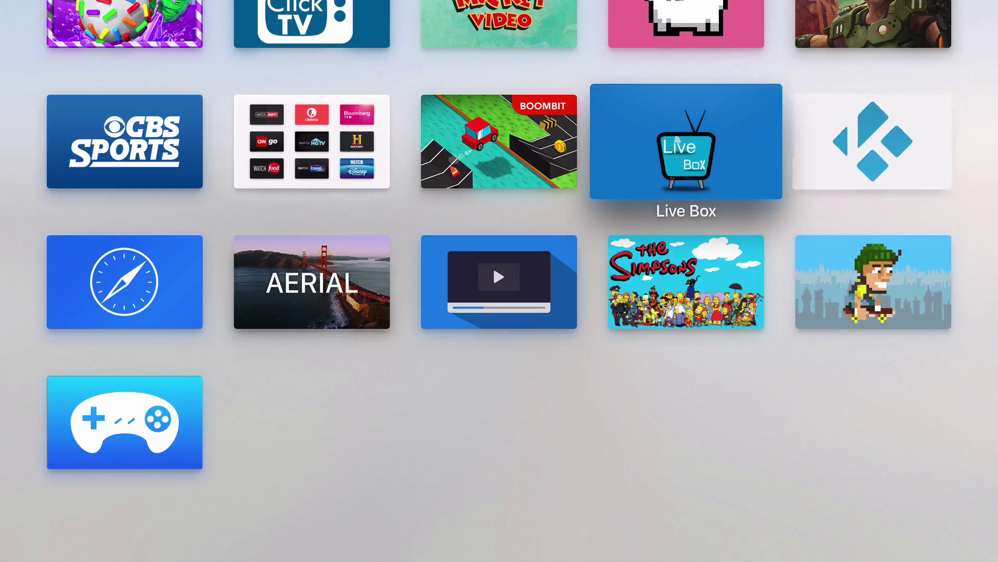
key("Down")
key("Left")
key("Down")
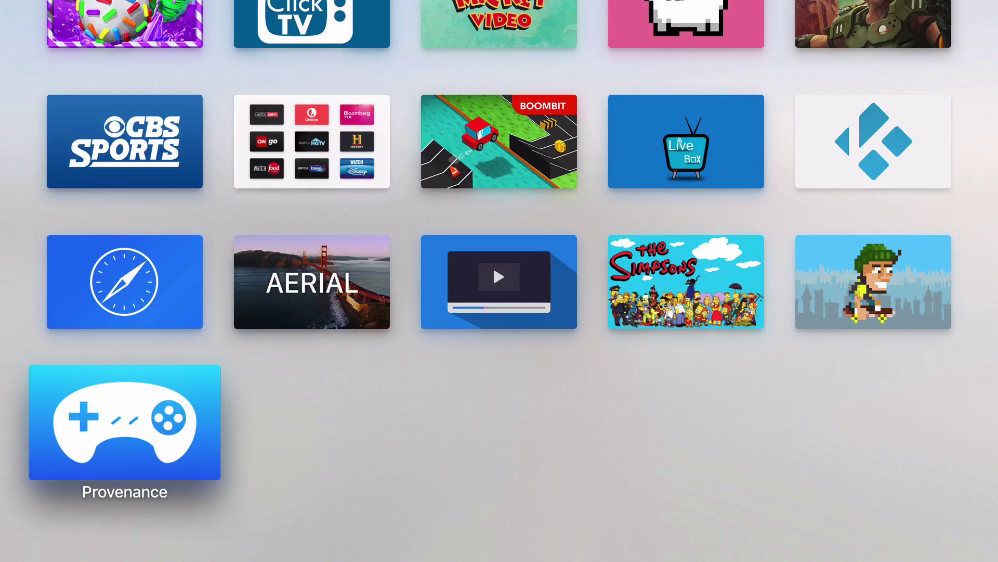
key("Up")
key("Right")
key("Right")
key("Right")
key("Right")
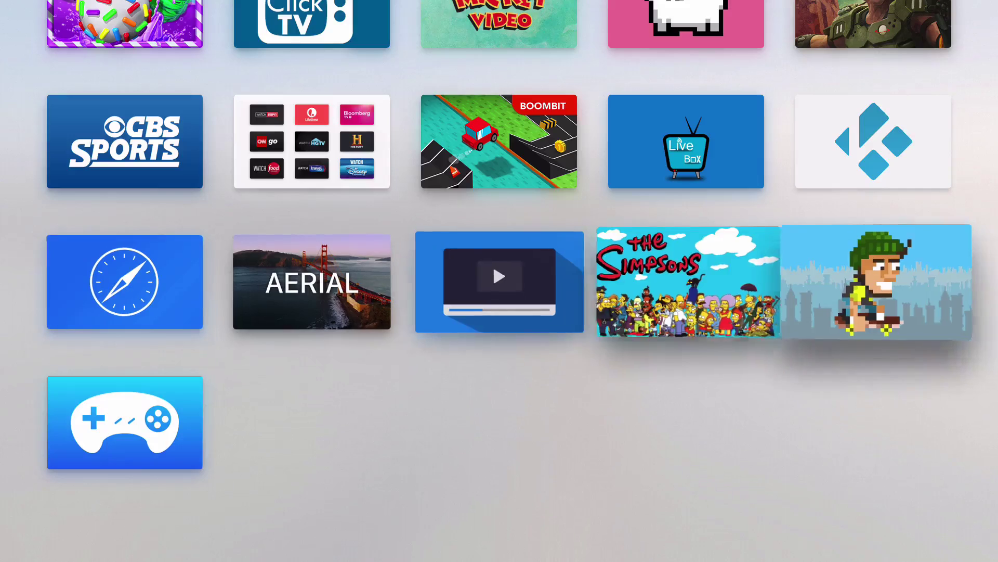
key("Up")
key("Left")
key("Left")
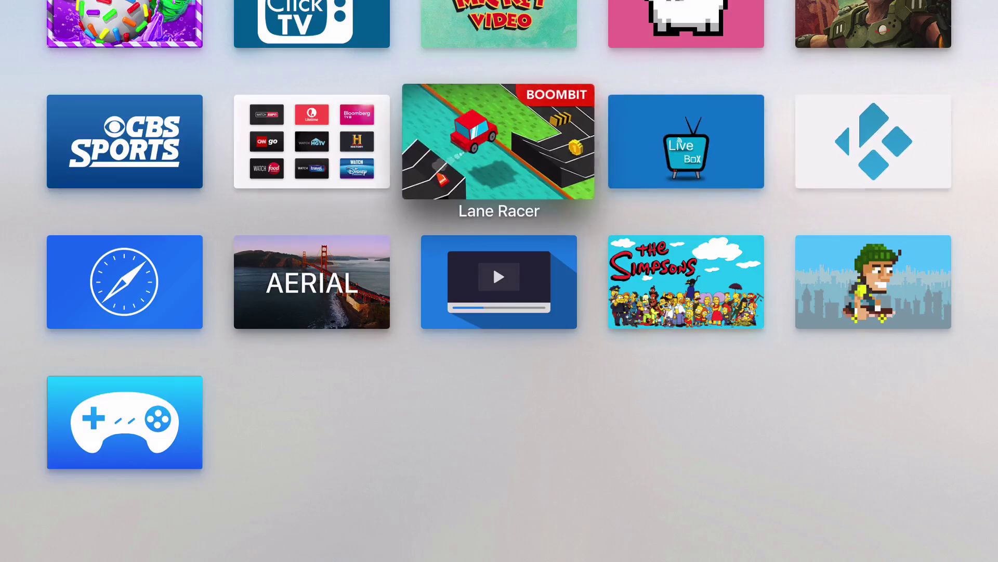
key("Right")
key("Down")
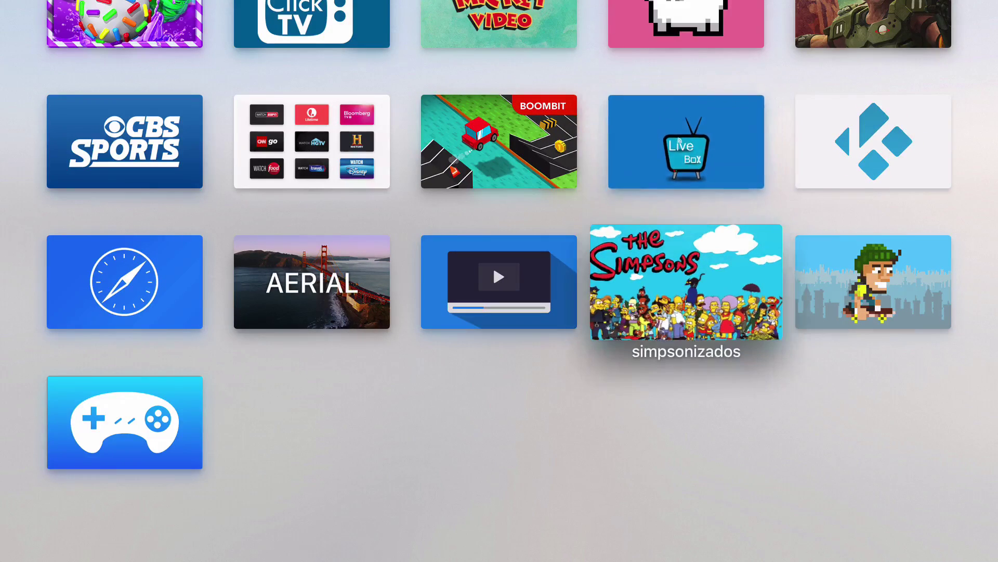
key("Left")
key("Left")
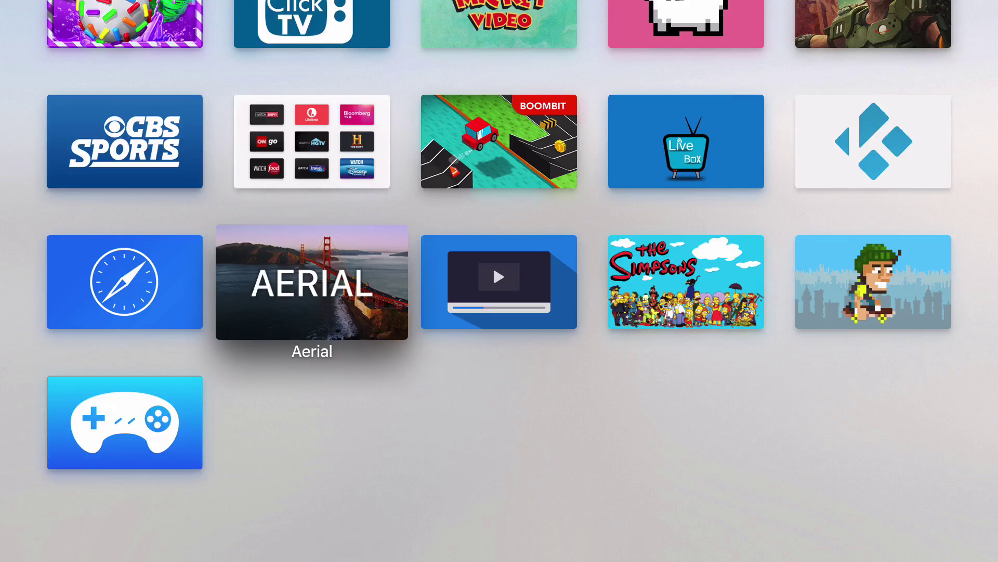